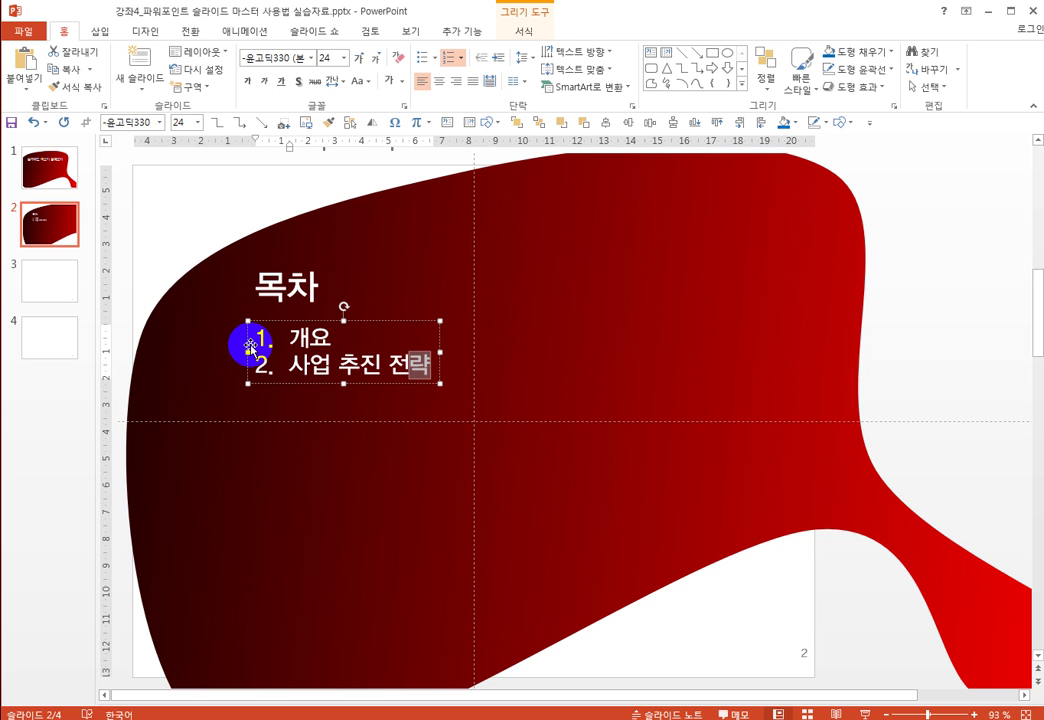
Step: Insert a new slide directly after the 목차 slide
{"action": "left_click", "coordinate": [583, 390]}
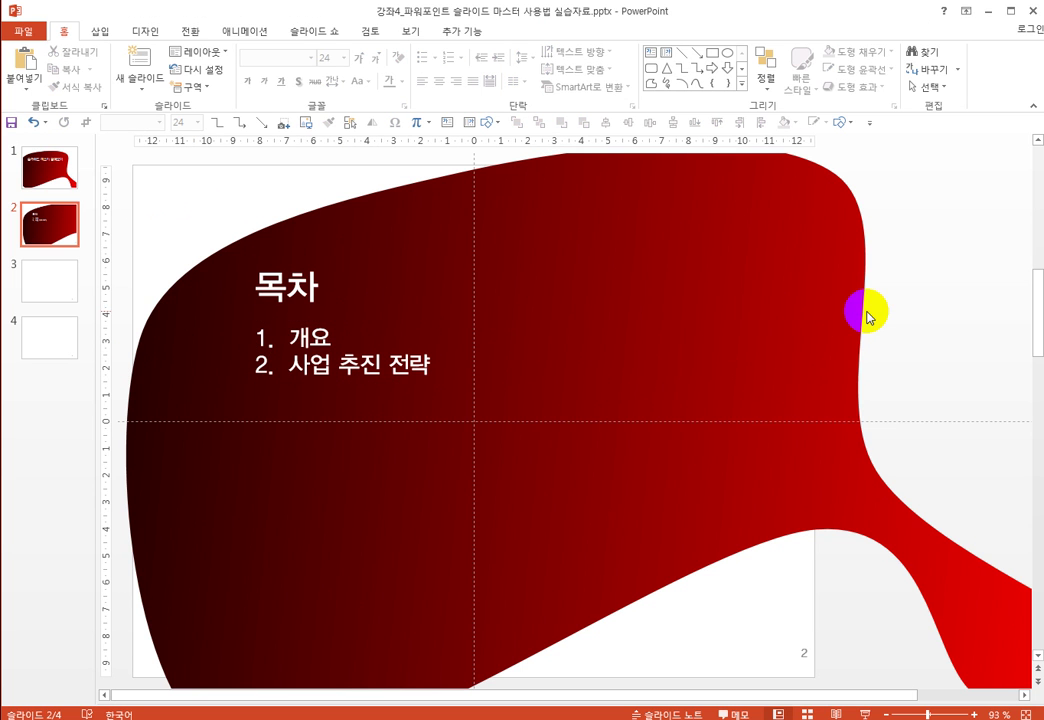
{"action": "right_click", "coordinate": [55, 261]}
{"action": "left_click", "coordinate": [84, 287]}
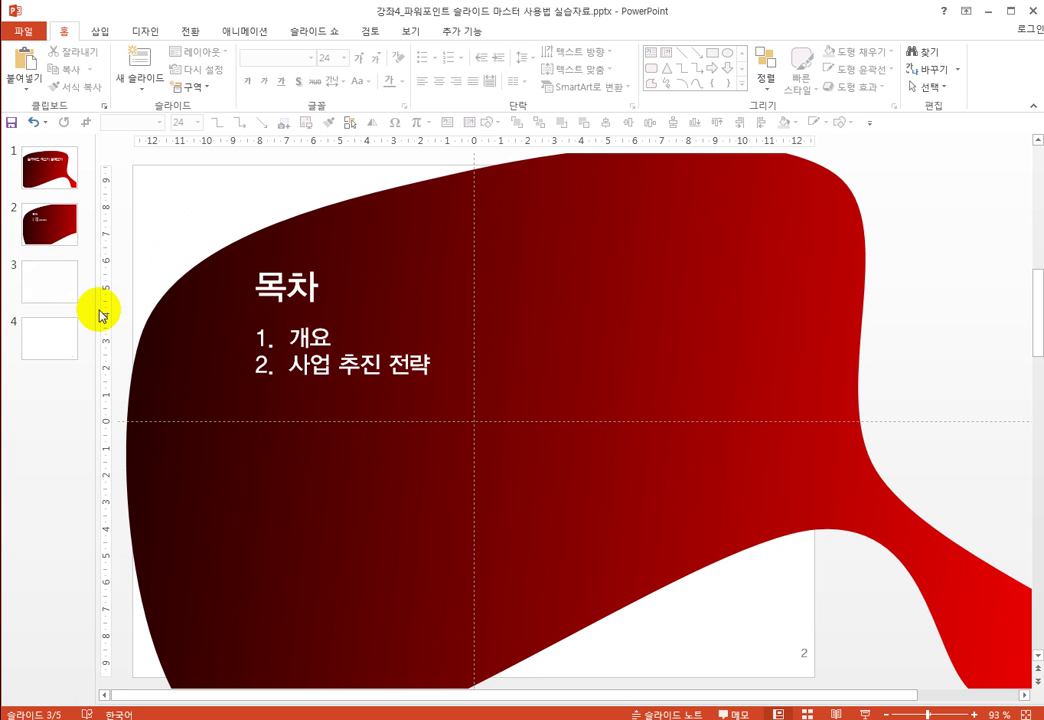
Step: Try the 콘텐츠 2개 layout on slide 3
{"action": "right_click", "coordinate": [55, 282]}
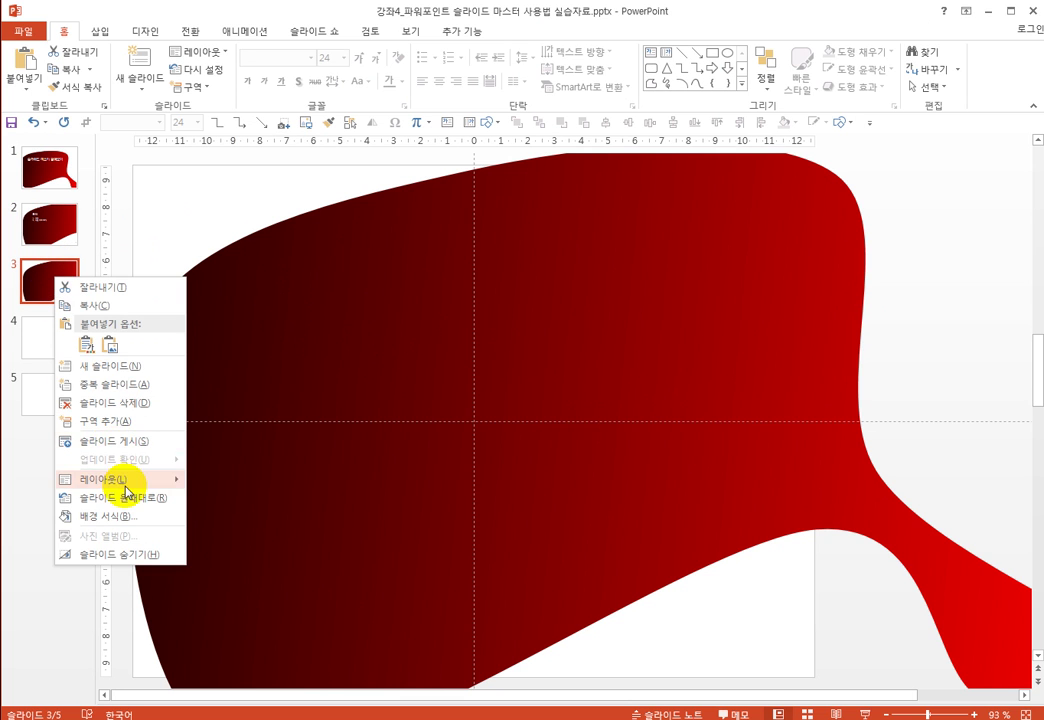
{"action": "mouse_move", "coordinate": [125, 485]}
{"action": "left_click", "coordinate": [228, 512]}
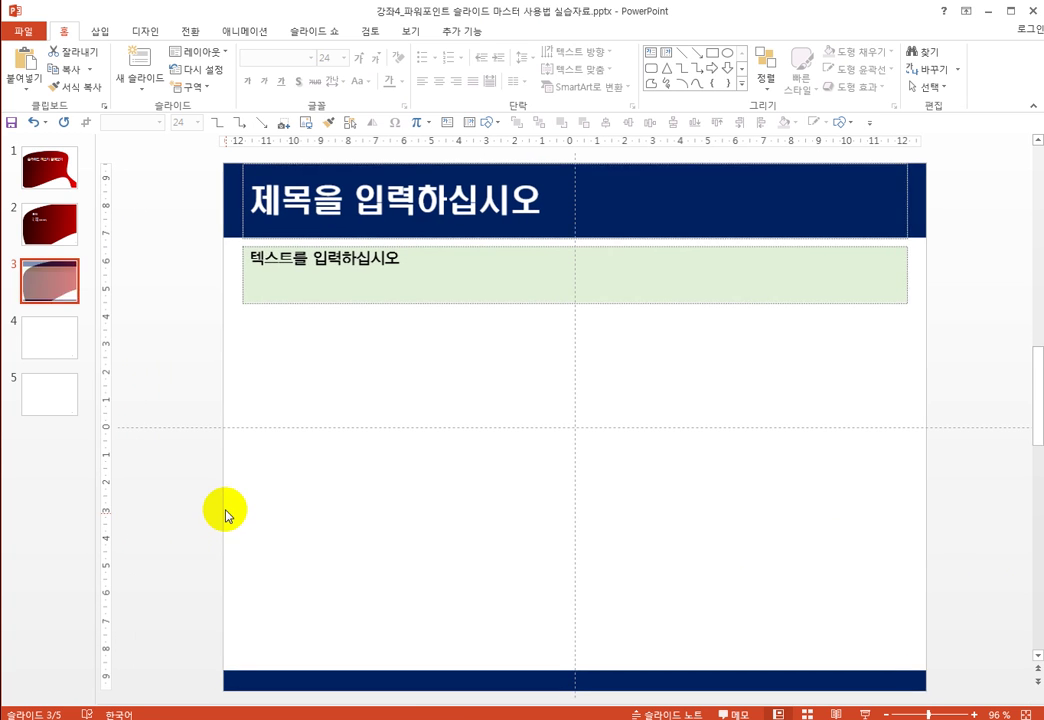
Step: Apply the 구역 머리글 layout to slide 3
{"action": "right_click", "coordinate": [43, 277]}
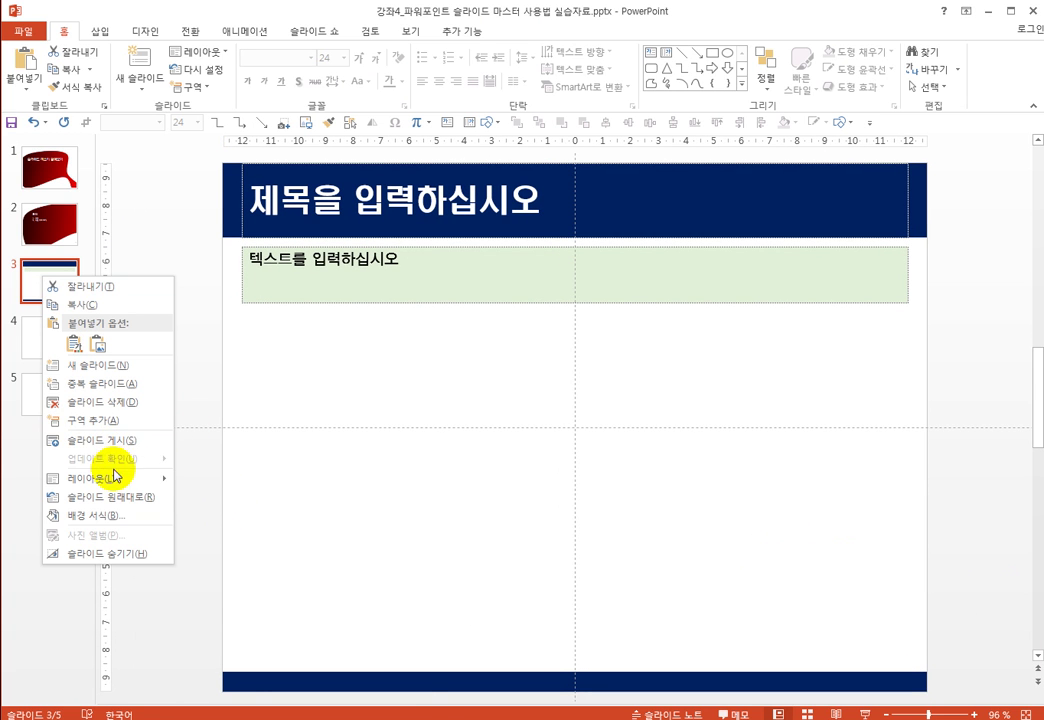
{"action": "mouse_move", "coordinate": [155, 482]}
{"action": "left_click", "coordinate": [296, 468]}
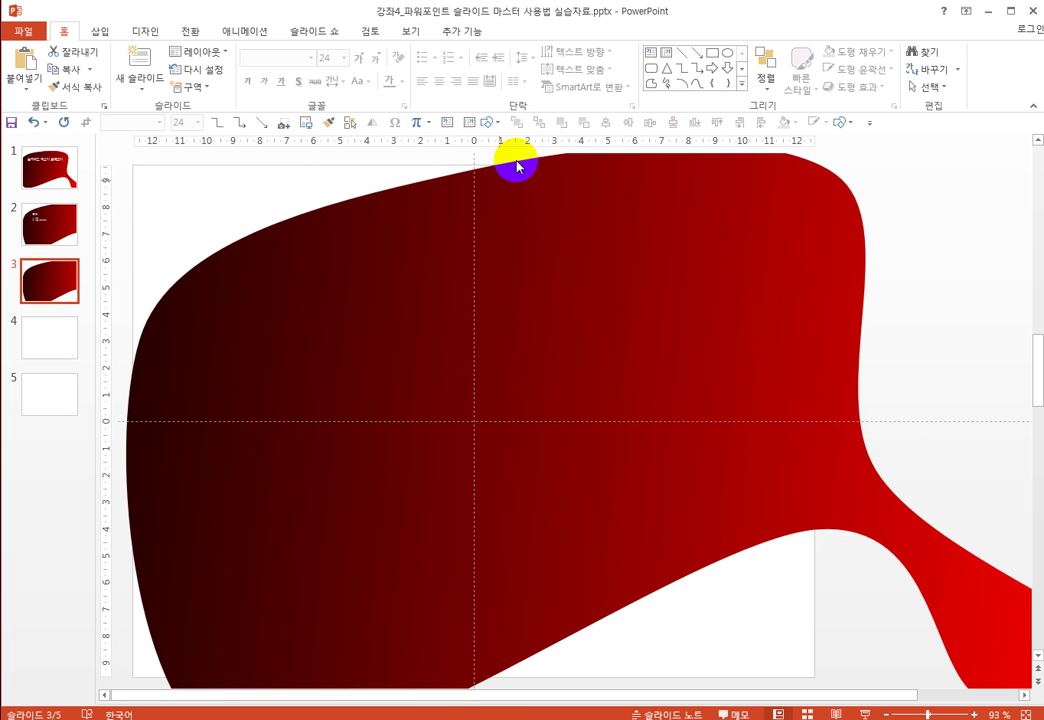
Step: Add a text box on the upper part of slide 3 containing "1. 사업 개요"
{"action": "left_click", "coordinate": [648, 55]}
{"action": "left_click_drag", "start_coordinate": [294, 255], "coordinate": [615, 284]}
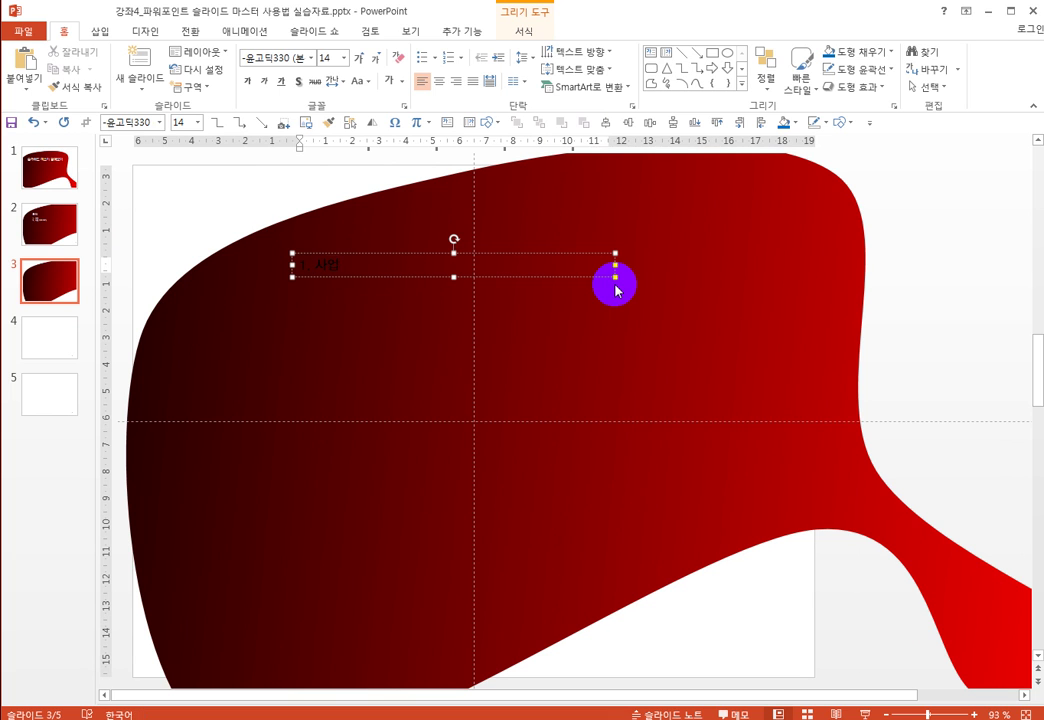
{"action": "type", "text": "사업 개요"}
Step: Make the "1. 사업 개요" text white and enlarge it to 44 pt
{"action": "left_click", "coordinate": [392, 254]}
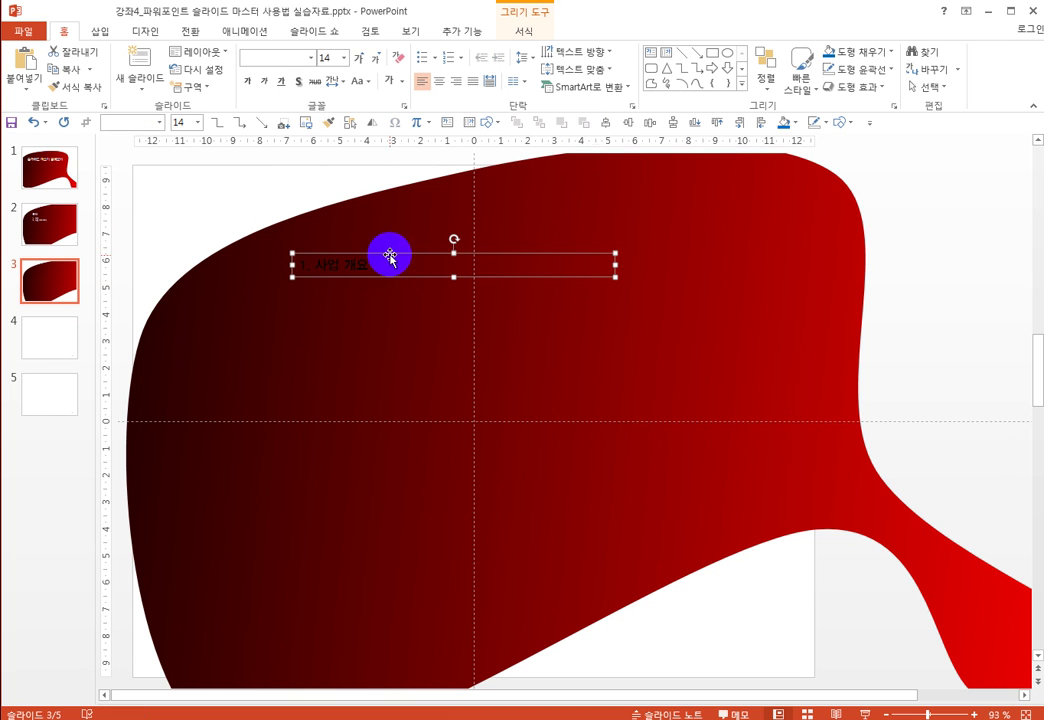
{"action": "left_click", "coordinate": [400, 79]}
{"action": "key", "text": "ctrl+shift+period"}
{"action": "key", "text": "ctrl+shift+period"}
{"action": "key", "text": "ctrl+shift+period"}
{"action": "key", "text": "ctrl+shift+period"}
{"action": "key", "text": "ctrl+shift+period"}
{"action": "key", "text": "ctrl+shift+period"}
{"action": "key", "text": "ctrl+shift+period"}
{"action": "key", "text": "ctrl+shift+period"}
{"action": "key", "text": "ctrl+shift+period"}
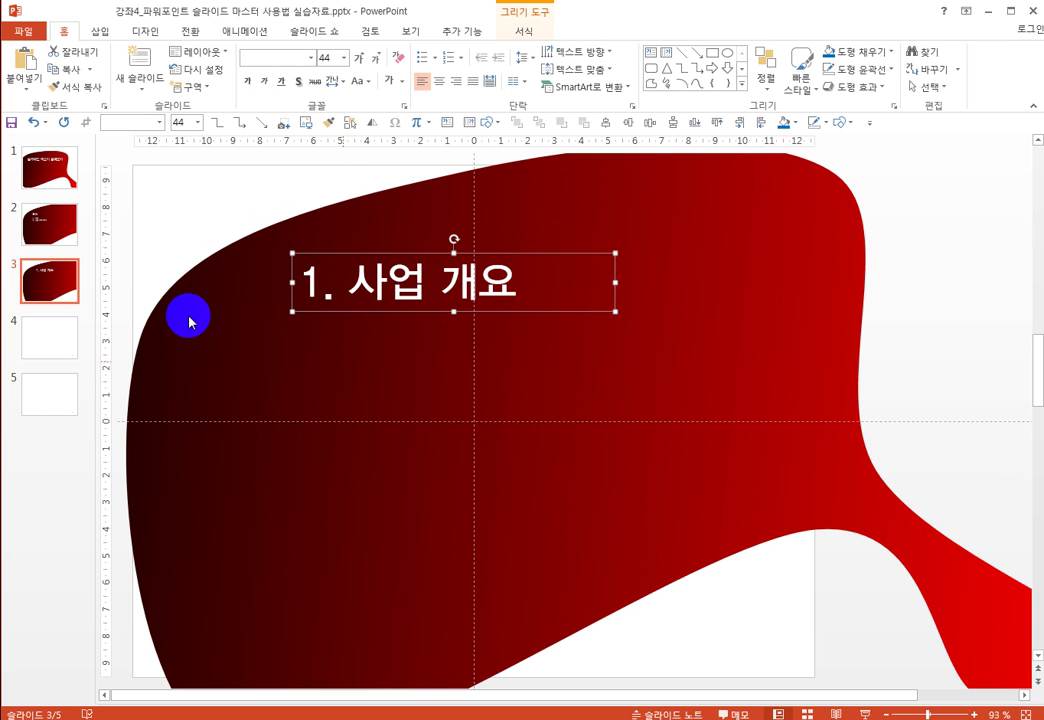
Step: Apply the 제목 슬라이드 layout to slide 4
{"action": "left_click", "coordinate": [48, 333]}
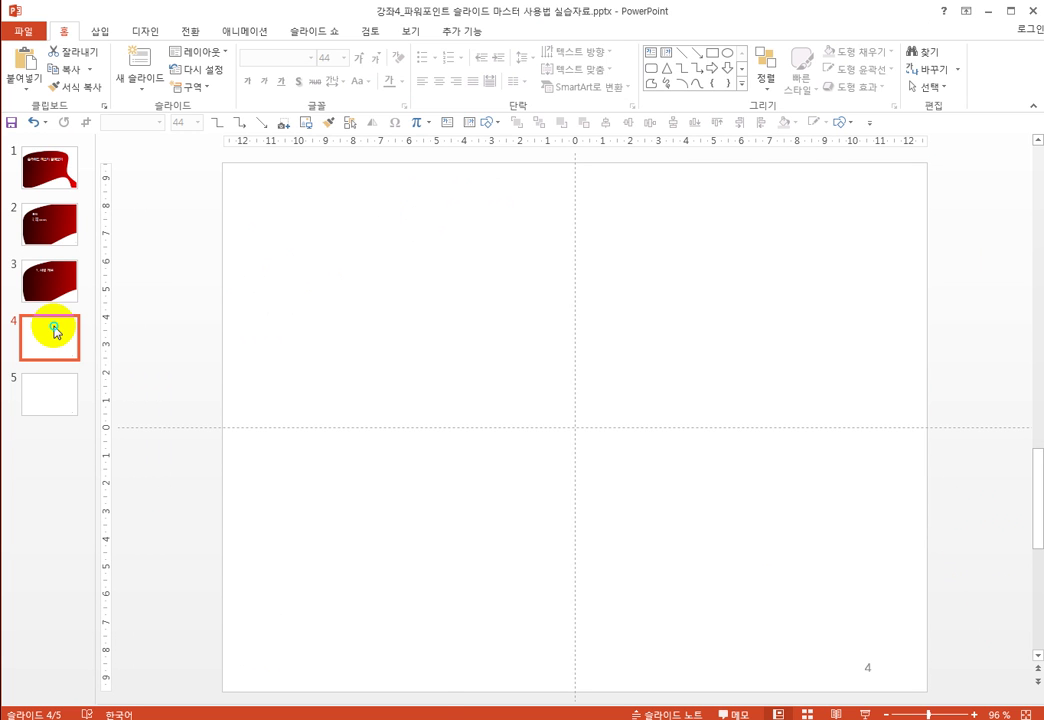
{"action": "right_click", "coordinate": [54, 332]}
{"action": "mouse_move", "coordinate": [144, 530]}
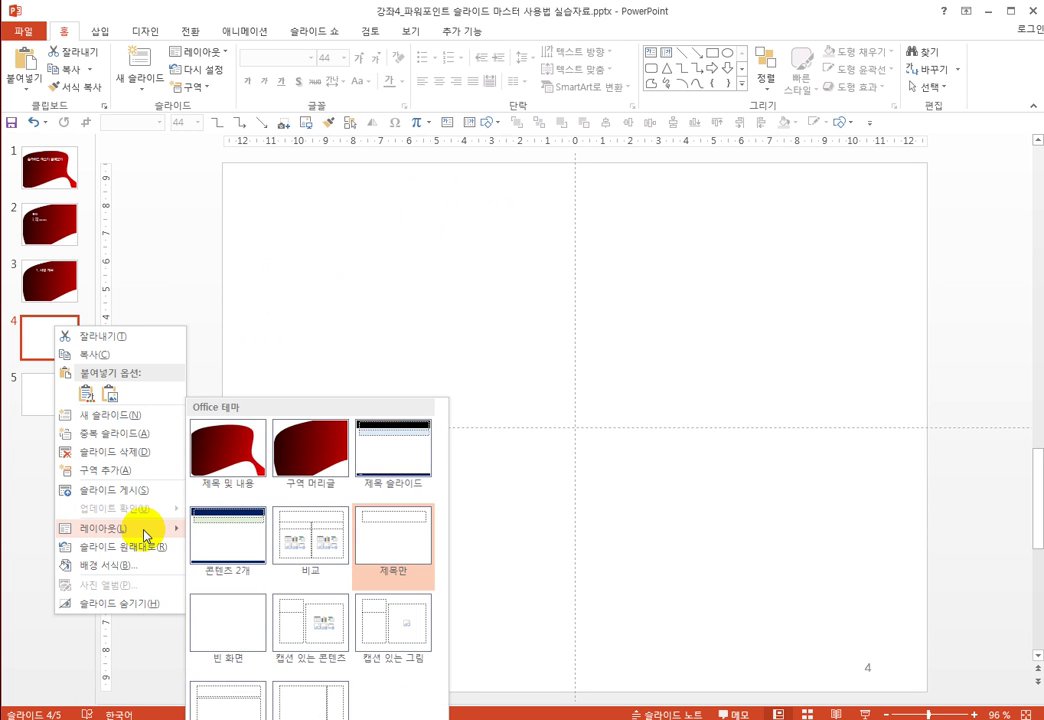
{"action": "left_click", "coordinate": [396, 446]}
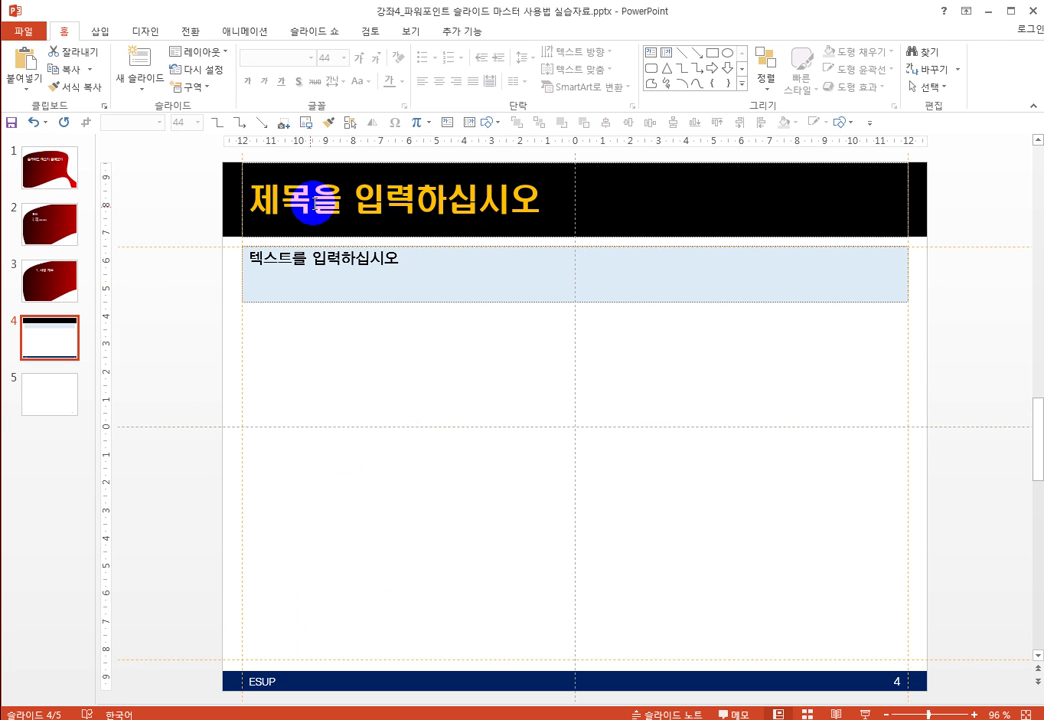
Step: Enter "사업개요" as the title of slide 4
{"action": "left_click", "coordinate": [314, 203]}
{"action": "type", "text": "사업"}
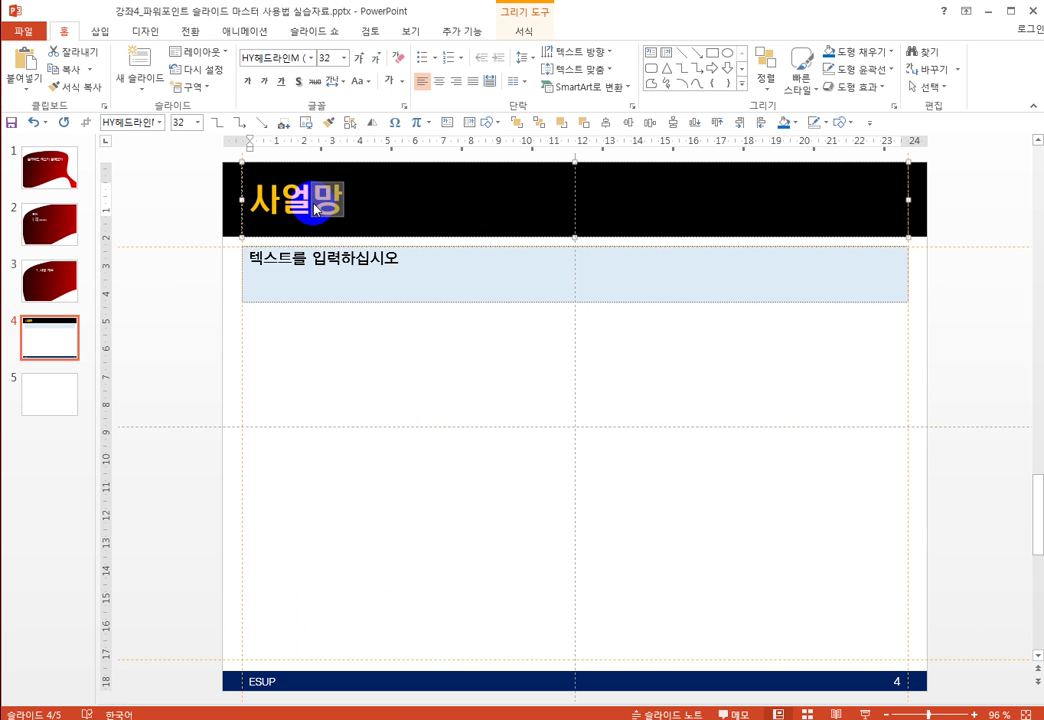
{"action": "type", "text": "개요"}
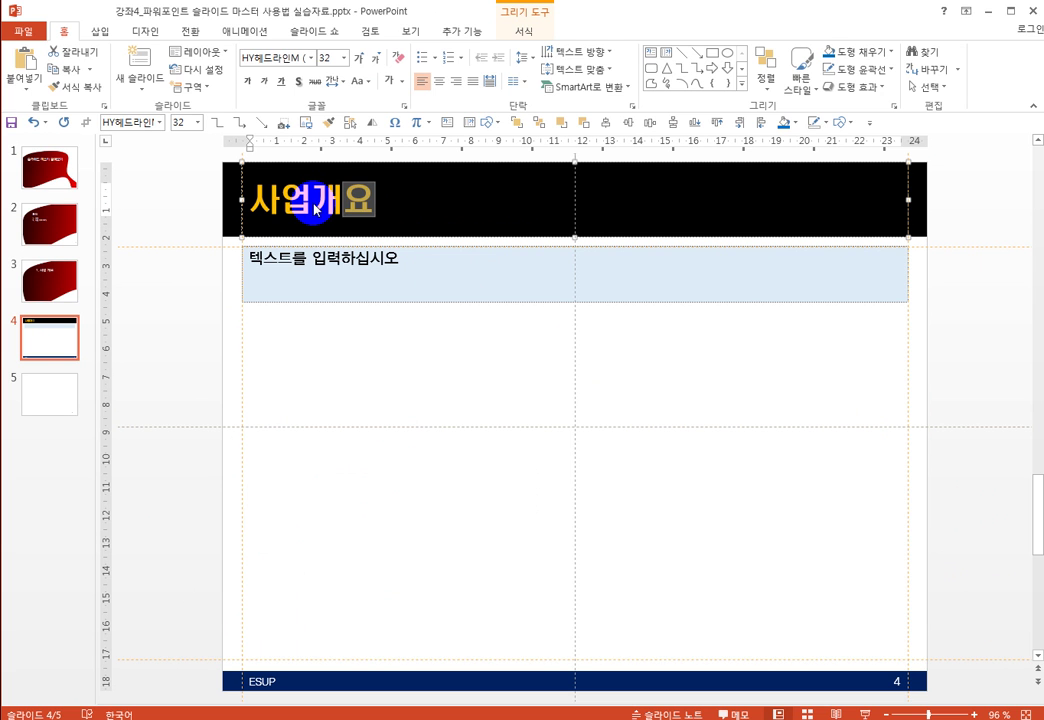
Step: Copy slide 4 and paste it seven times after the original
{"action": "left_click", "coordinate": [47, 340]}
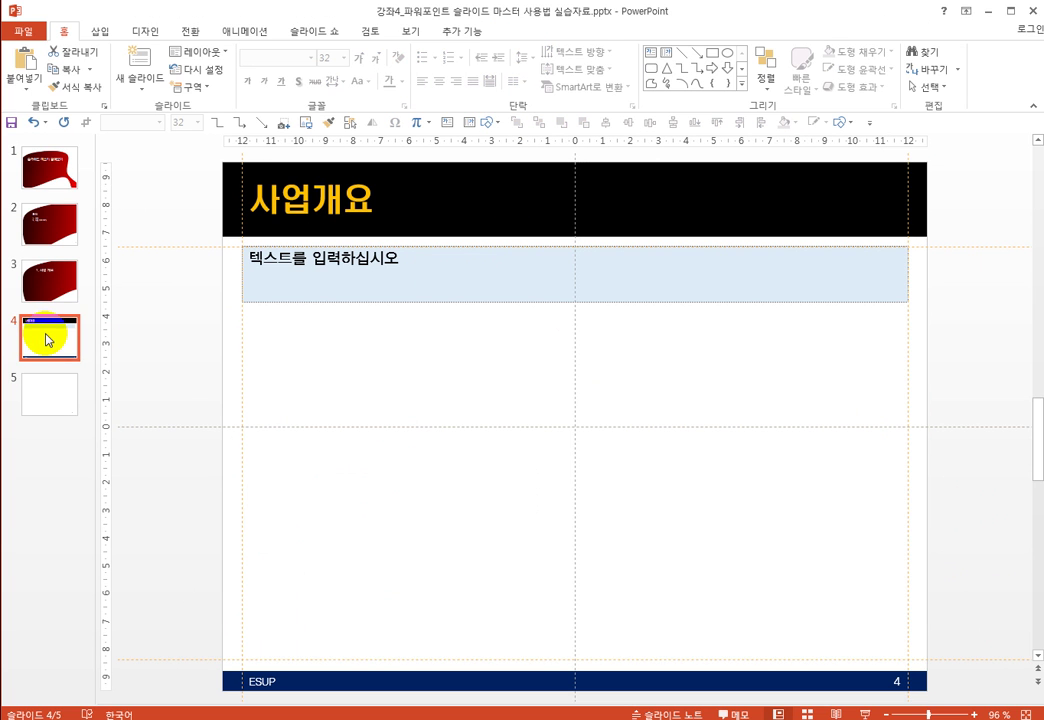
{"action": "key", "text": "ctrl+c"}
{"action": "key", "text": "ctrl+v"}
{"action": "key", "text": "ctrl+v"}
{"action": "key", "text": "ctrl+v"}
{"action": "key", "text": "ctrl+v"}
{"action": "key", "text": "ctrl+v"}
{"action": "key", "text": "ctrl+v"}
{"action": "key", "text": "ctrl+v"}
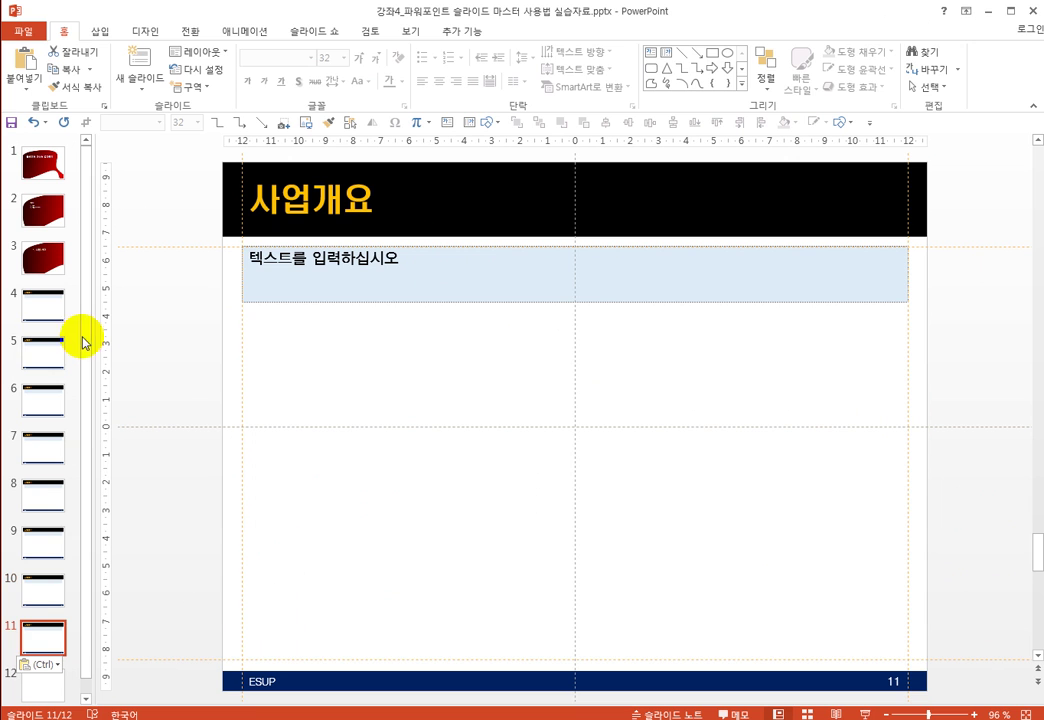
Step: Open the slide master view on the layout used by slide 4
{"action": "left_click", "coordinate": [42, 306]}
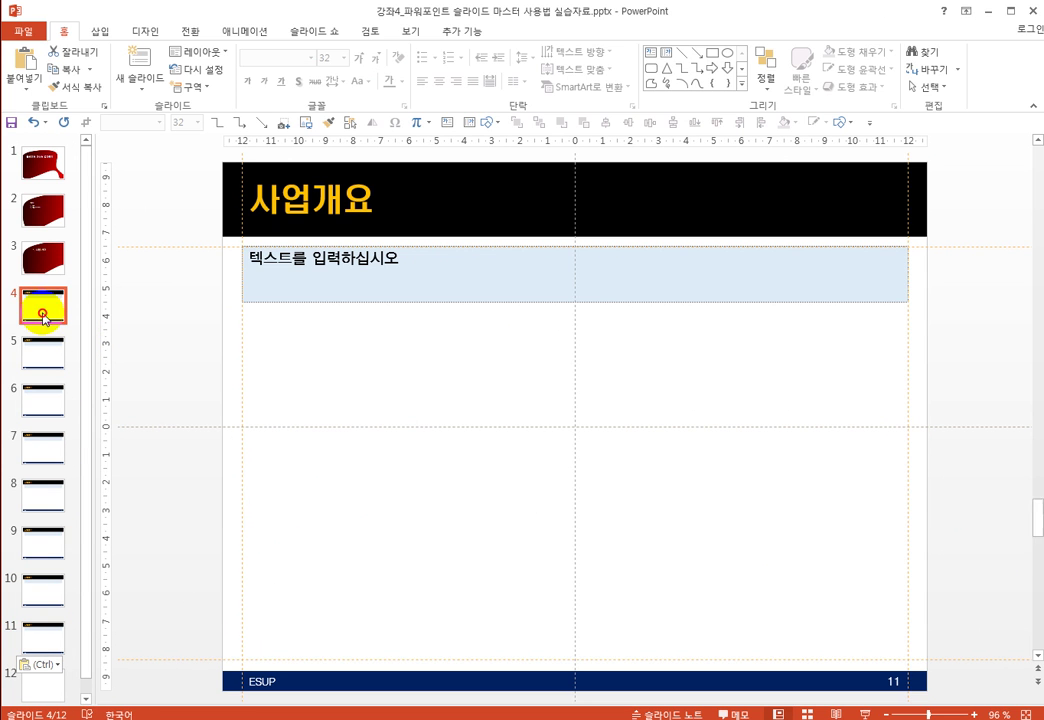
{"action": "left_click", "coordinate": [902, 186]}
{"action": "left_click", "coordinate": [925, 192]}
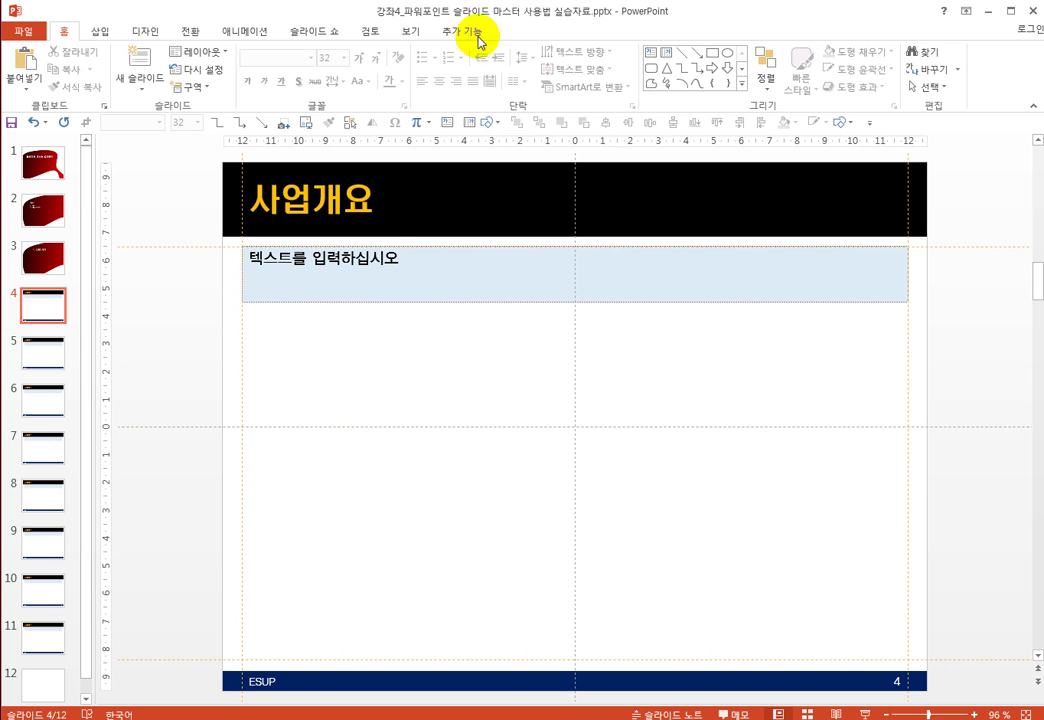
{"action": "left_click", "coordinate": [42, 303]}
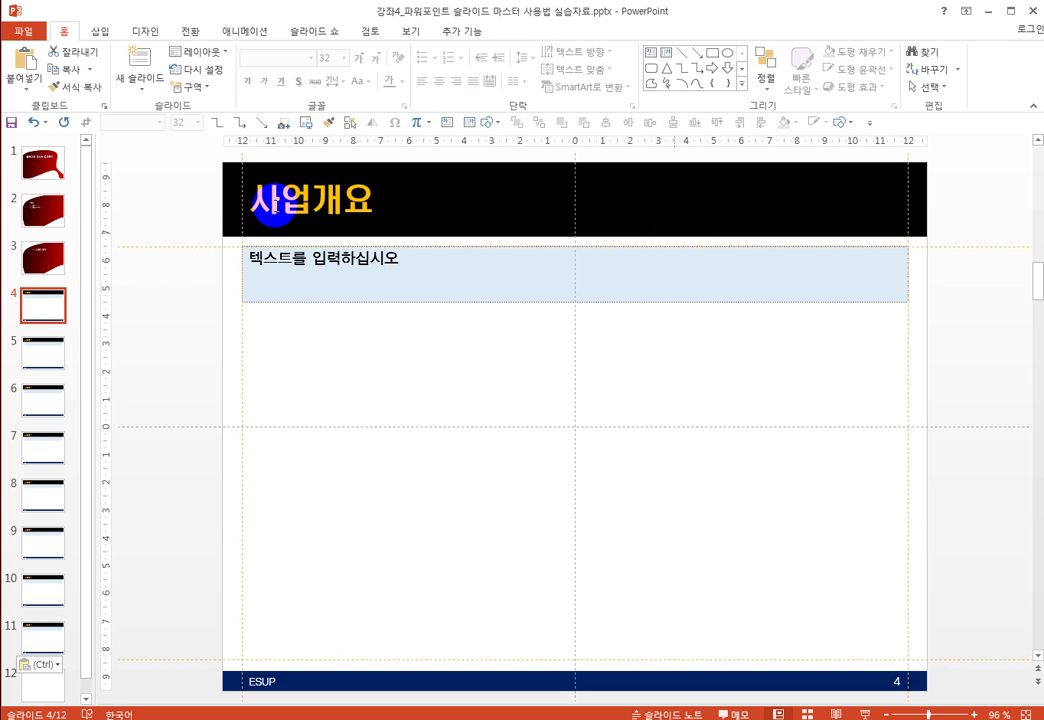
{"action": "left_click", "coordinate": [408, 33]}
{"action": "left_click", "coordinate": [205, 70]}
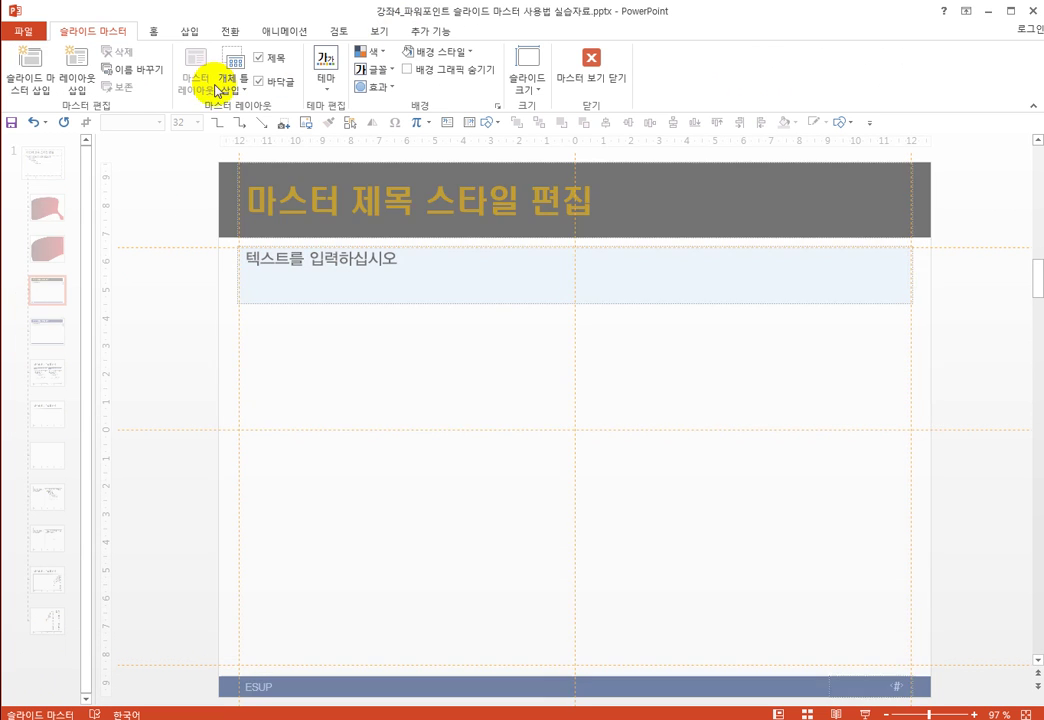
Step: Fill the layout's black title band with dark blue and close the master view
{"action": "left_click", "coordinate": [220, 200]}
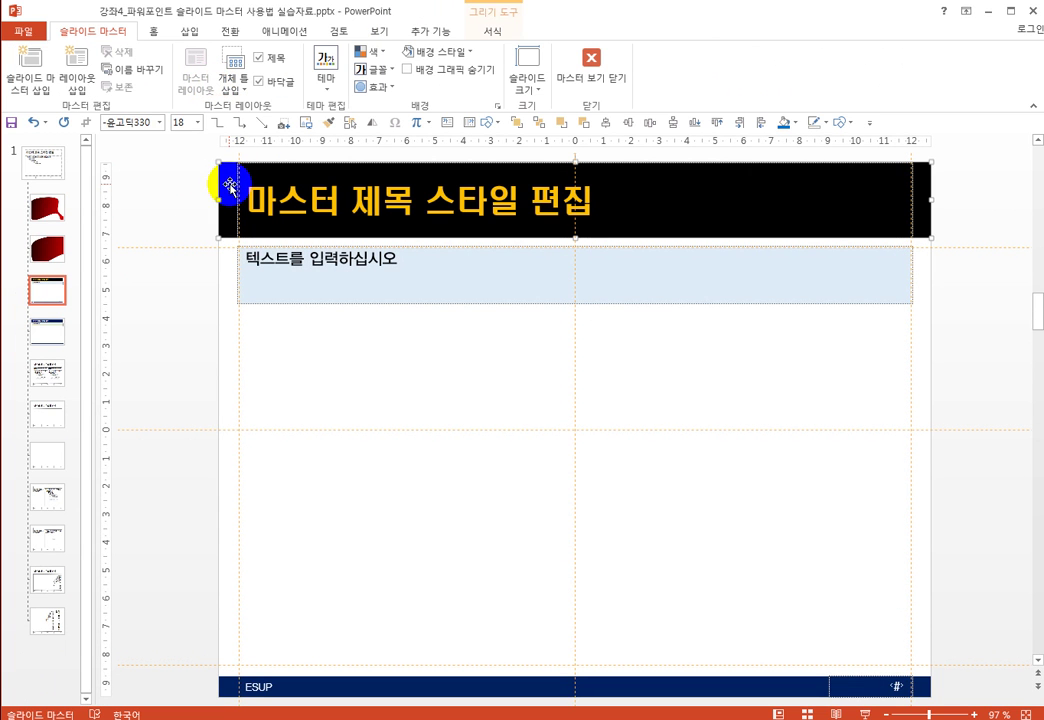
{"action": "left_click", "coordinate": [436, 51]}
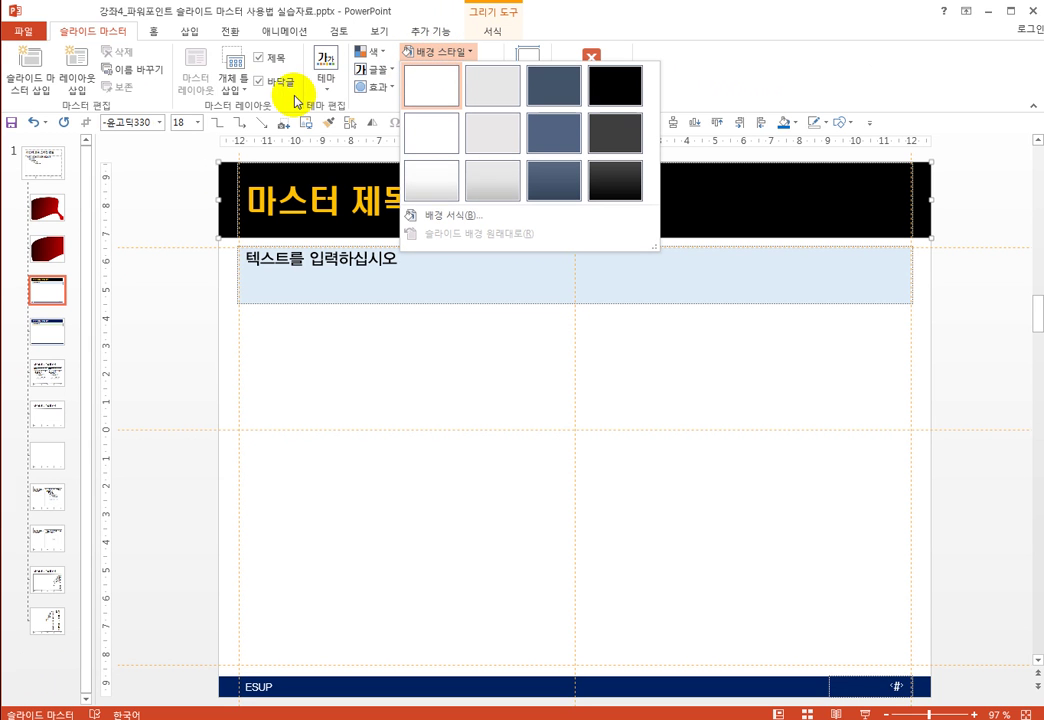
{"action": "left_click", "coordinate": [496, 33]}
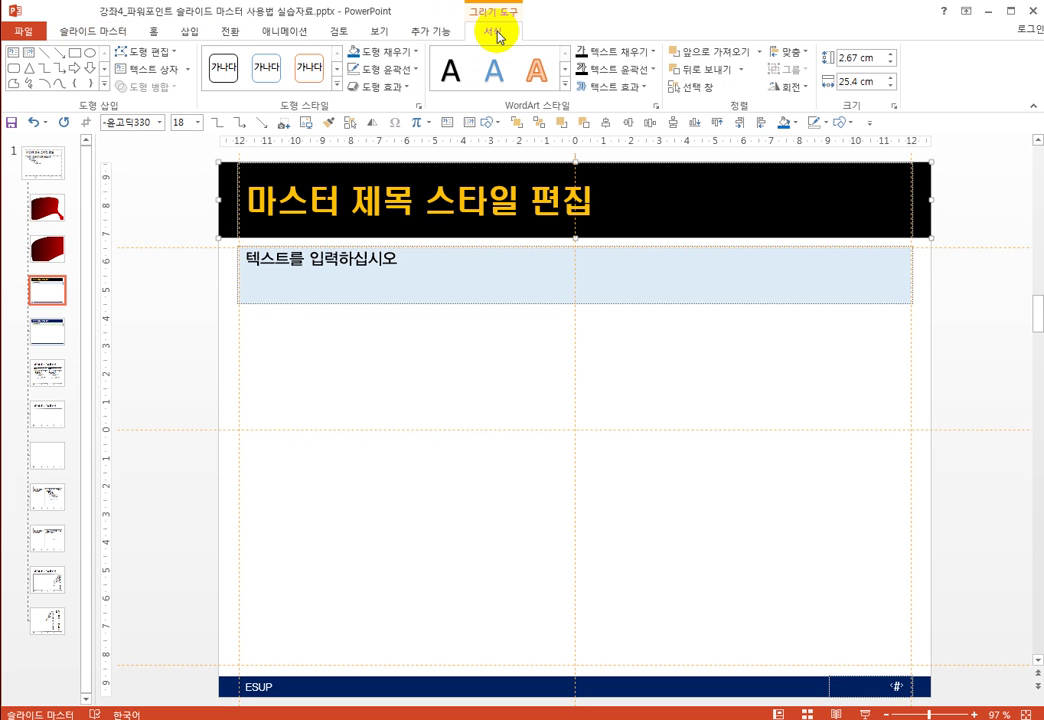
{"action": "left_click", "coordinate": [413, 53]}
{"action": "left_click", "coordinate": [458, 176]}
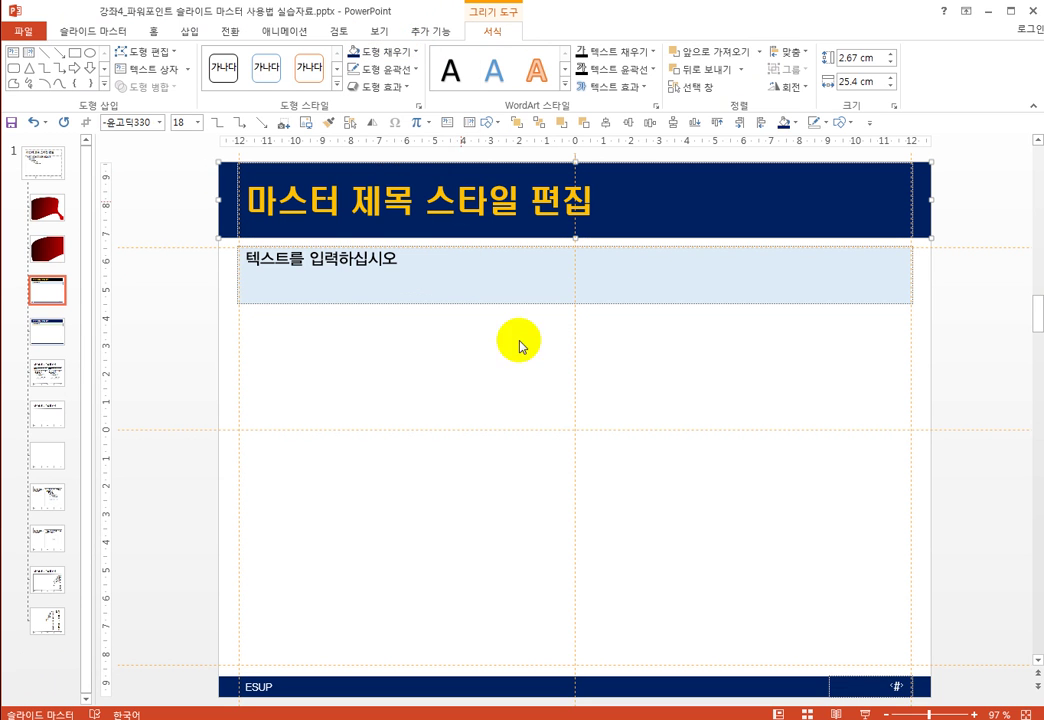
{"action": "left_click", "coordinate": [103, 31]}
{"action": "left_click", "coordinate": [592, 62]}
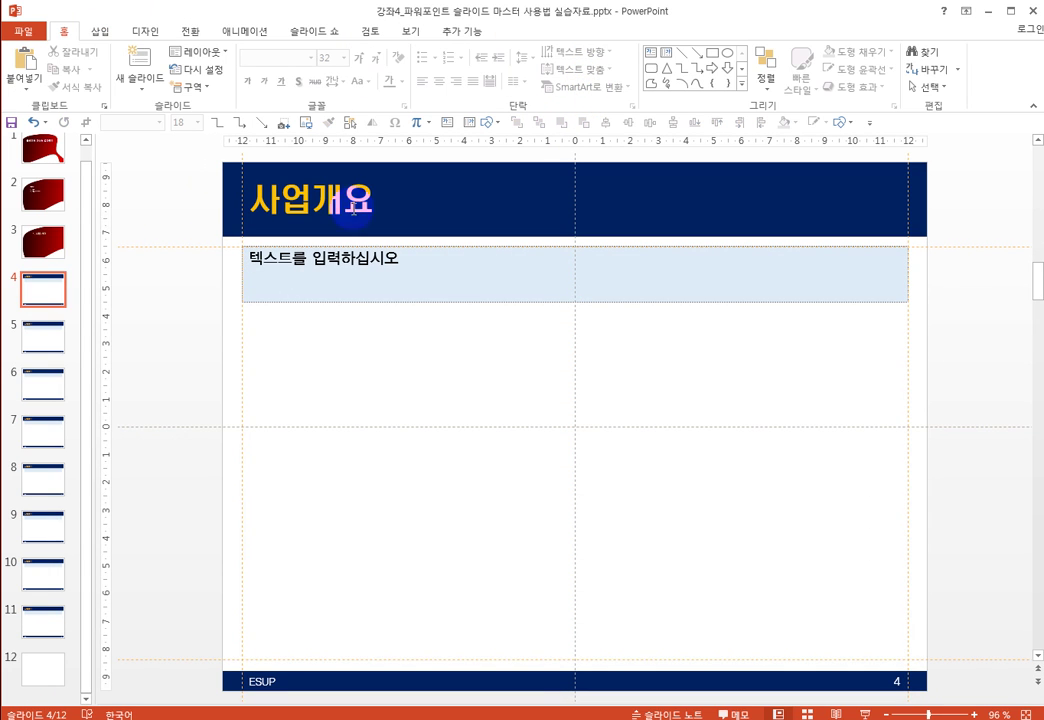
Step: Look through slides 5 to 11 to check the title band on each copy
{"action": "left_click", "coordinate": [48, 336]}
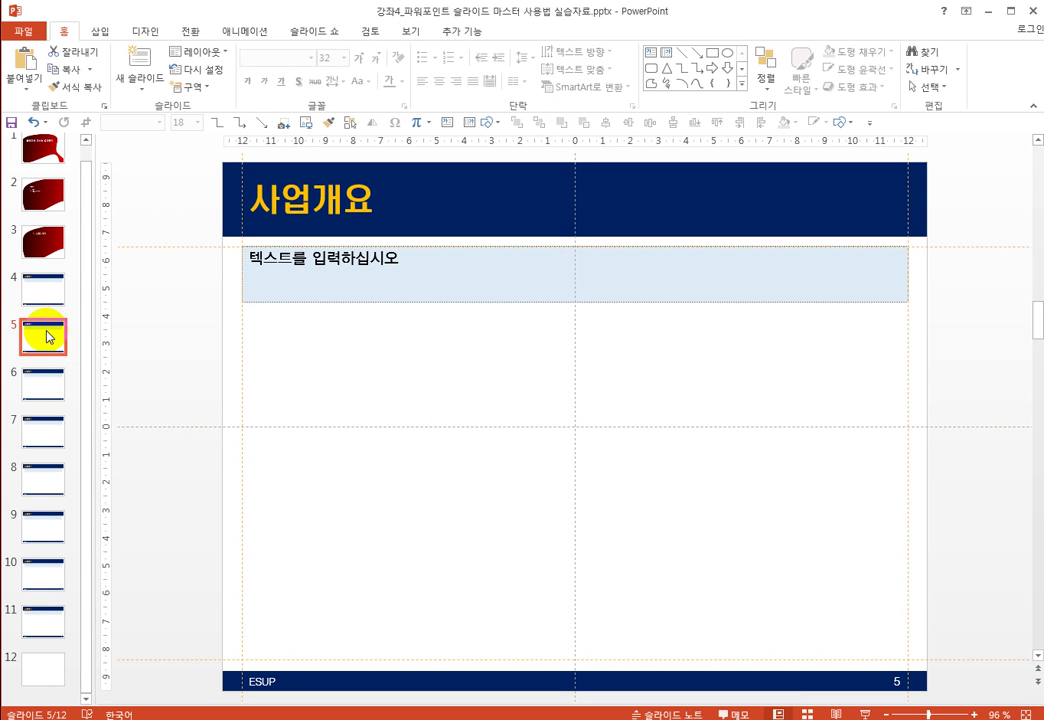
{"action": "key", "text": "Down"}
{"action": "key", "text": "Down"}
{"action": "key", "text": "Down"}
{"action": "key", "text": "Down"}
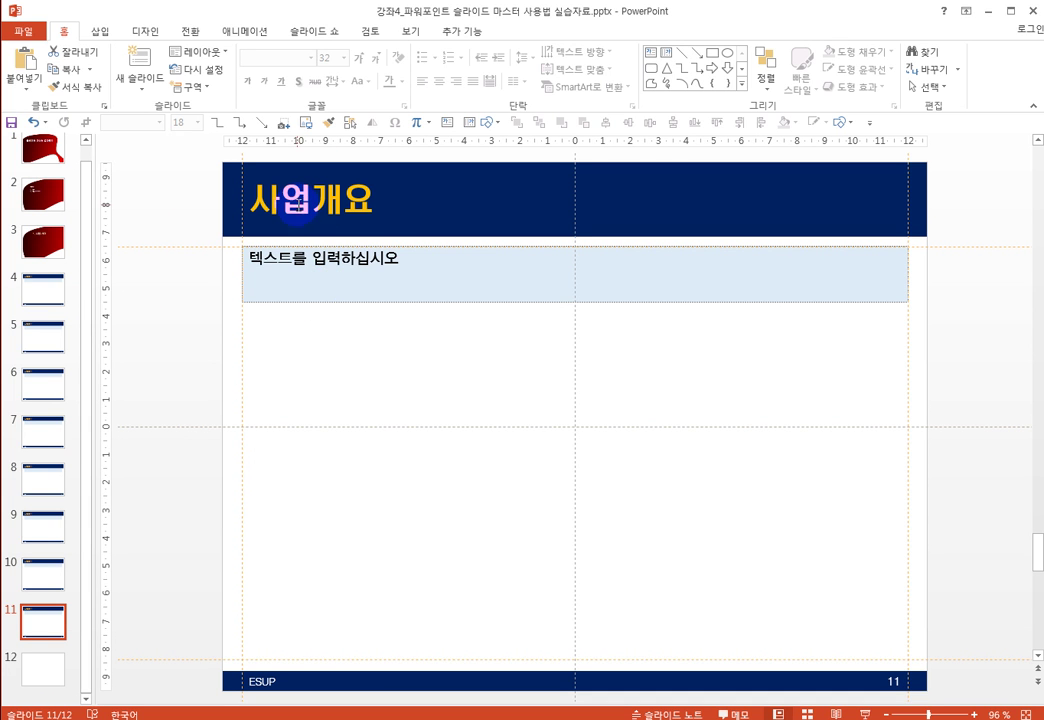
{"action": "left_click", "coordinate": [299, 203]}
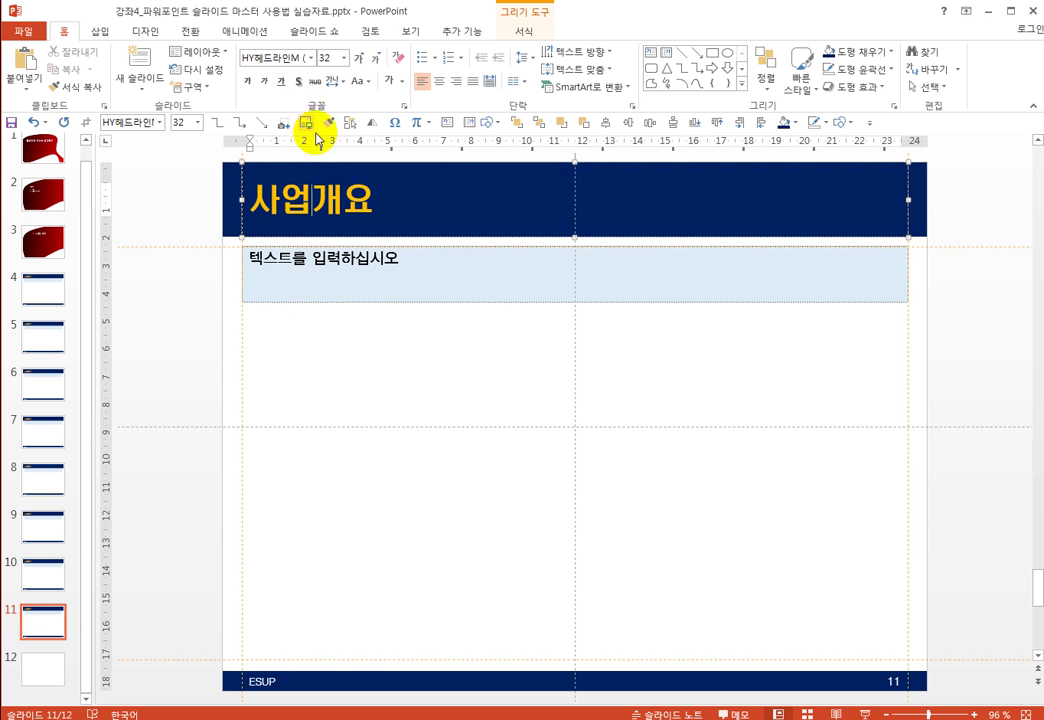
Step: Reopen the slide master on slide 4's layout and set the title band shape's font to HY중고딕
{"action": "left_click", "coordinate": [43, 289]}
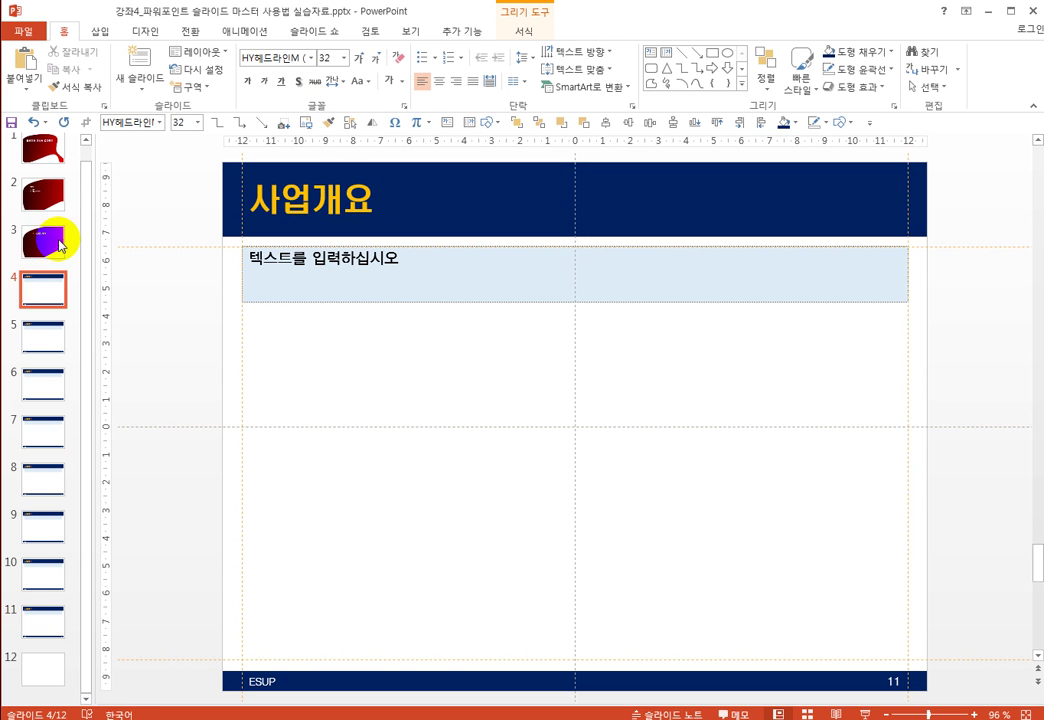
{"action": "left_click", "coordinate": [410, 30]}
{"action": "left_click", "coordinate": [207, 62]}
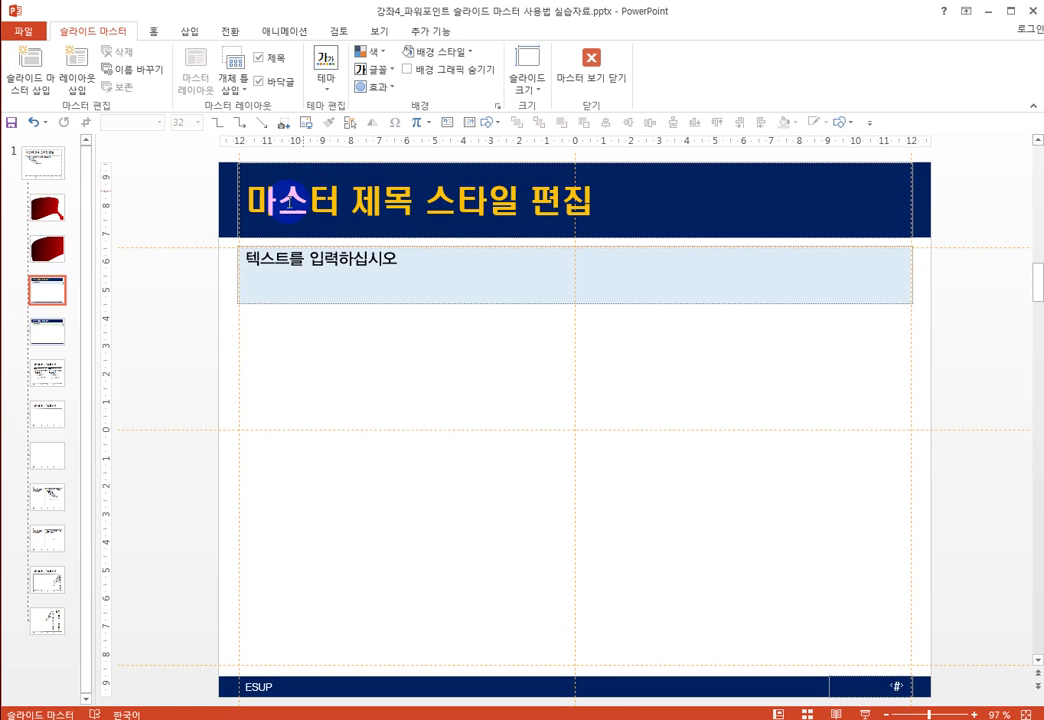
{"action": "left_click", "coordinate": [236, 180]}
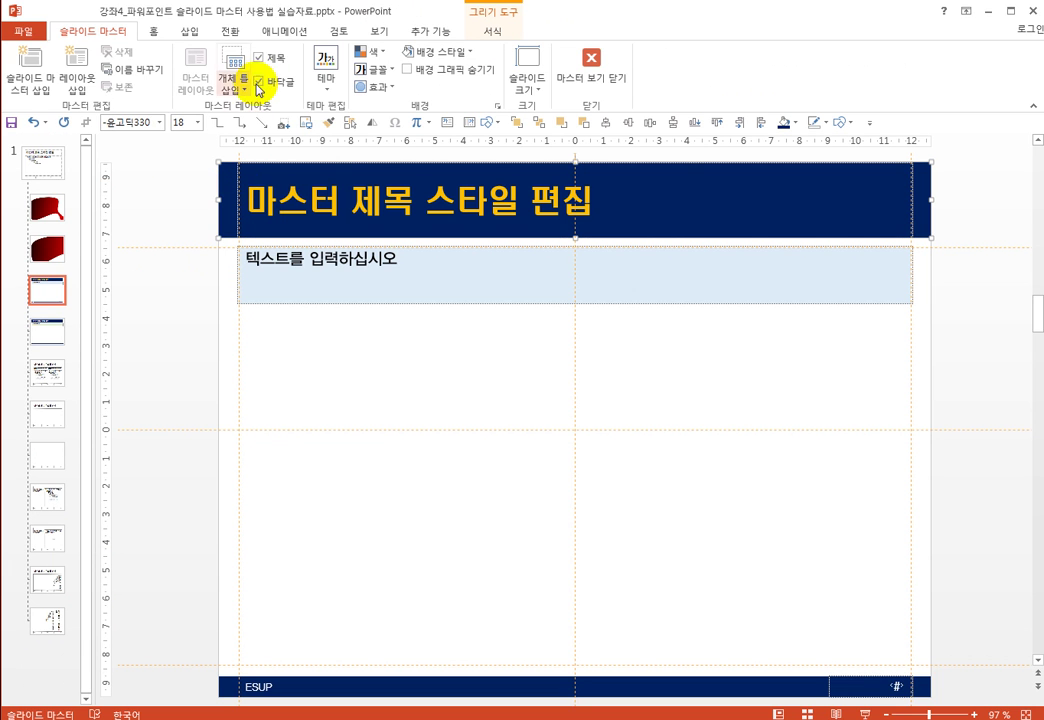
{"action": "left_click", "coordinate": [152, 31]}
{"action": "left_click", "coordinate": [148, 124]}
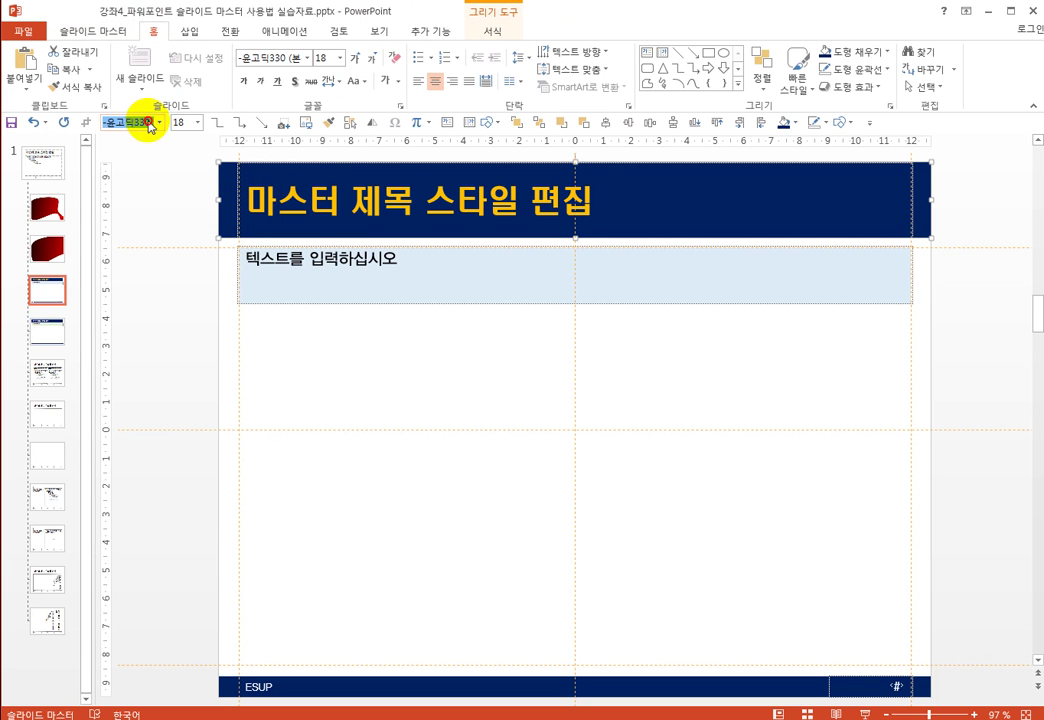
{"action": "left_click", "coordinate": [160, 122]}
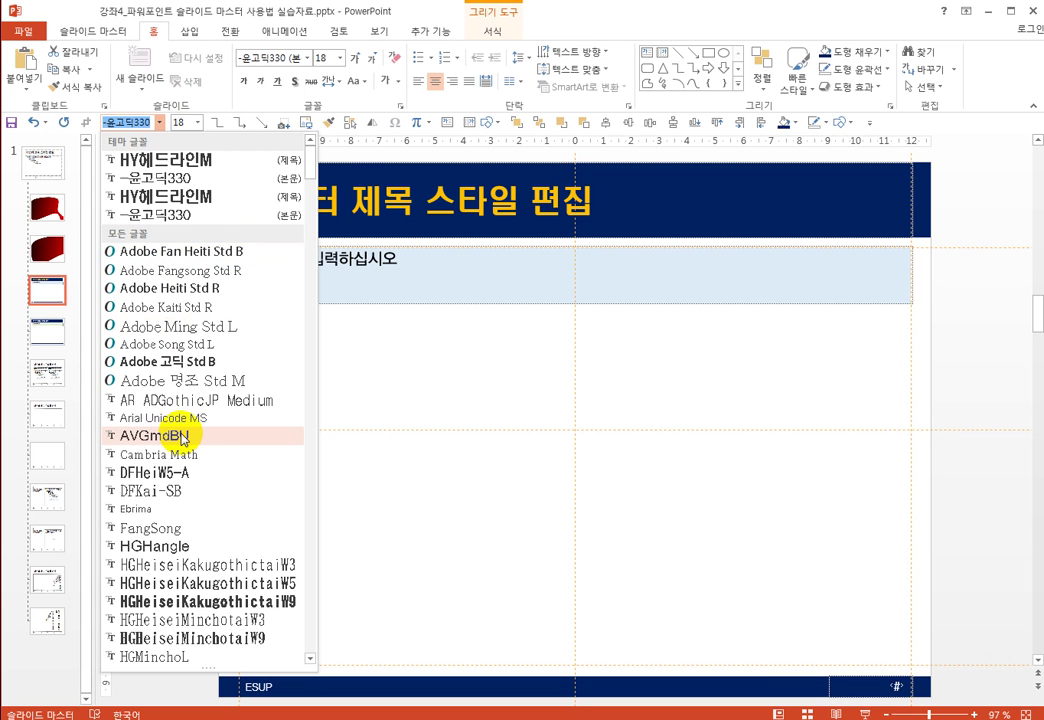
{"action": "scroll", "coordinate": [195, 492], "scroll_direction": "down", "scroll_amount": 2}
{"action": "scroll", "coordinate": [195, 492], "scroll_direction": "down", "scroll_amount": 11}
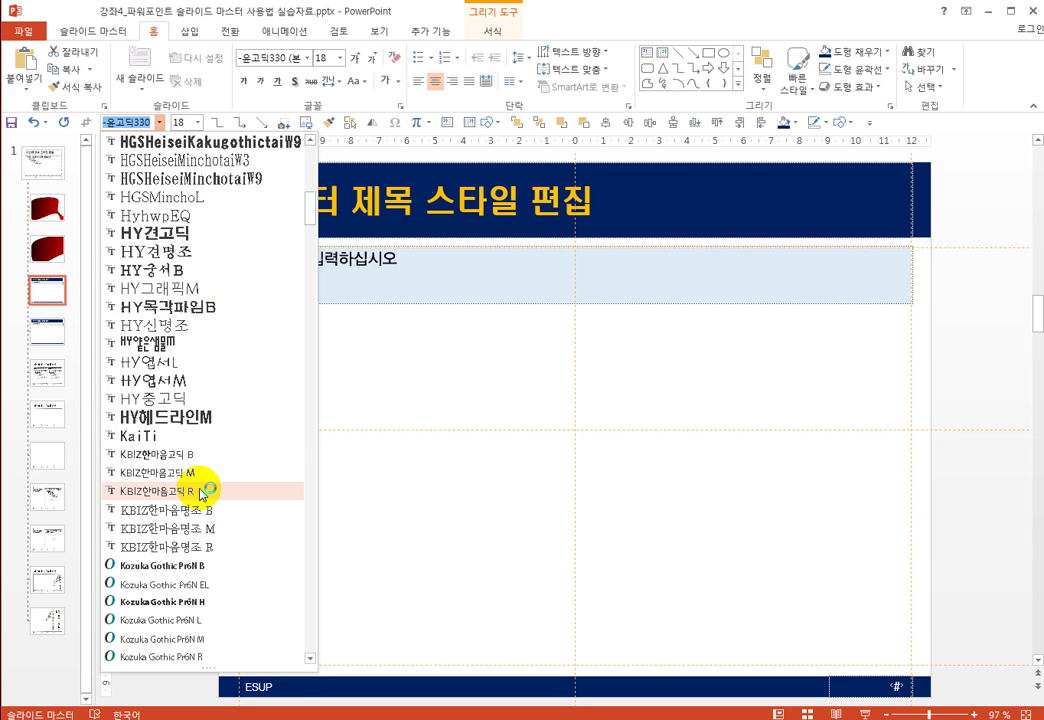
{"action": "left_click", "coordinate": [197, 403]}
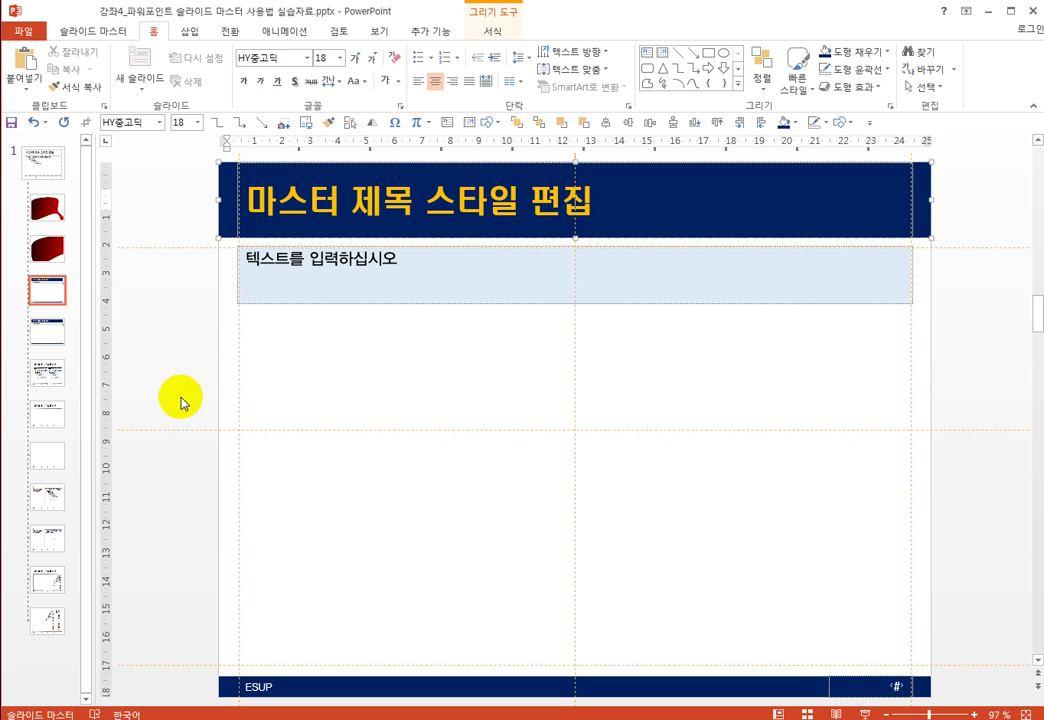
Step: Set the layout's title placeholder font to -윤고딕330, close the master view, and check the title on slide 4
{"action": "left_click", "coordinate": [292, 190]}
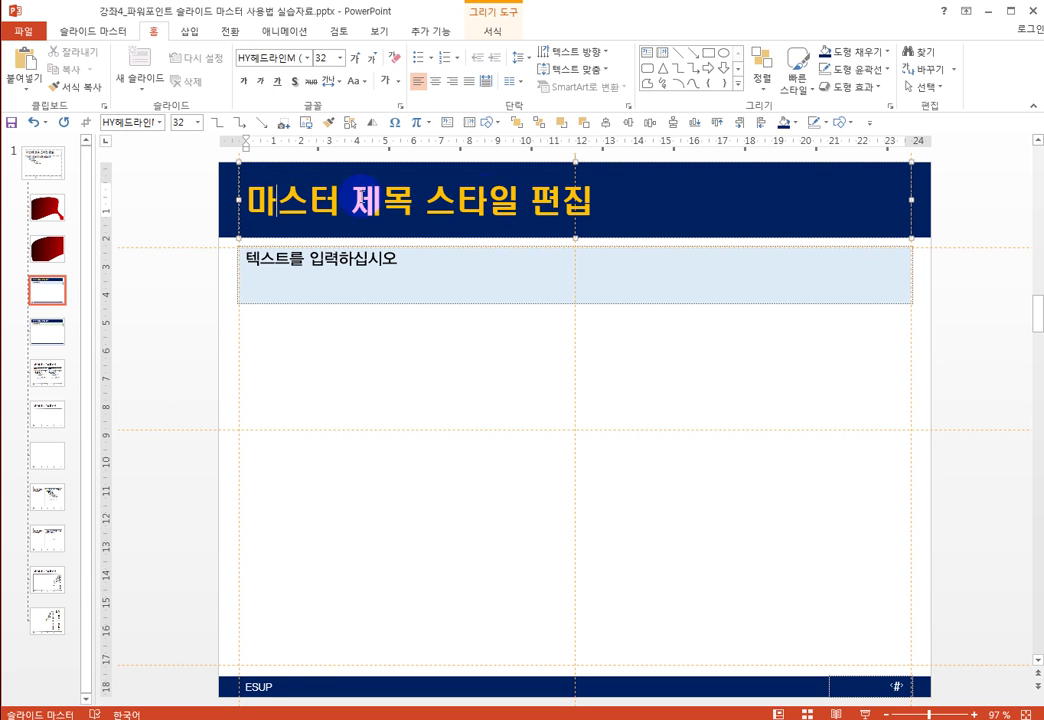
{"action": "left_click_drag", "start_coordinate": [610, 197], "coordinate": [193, 200]}
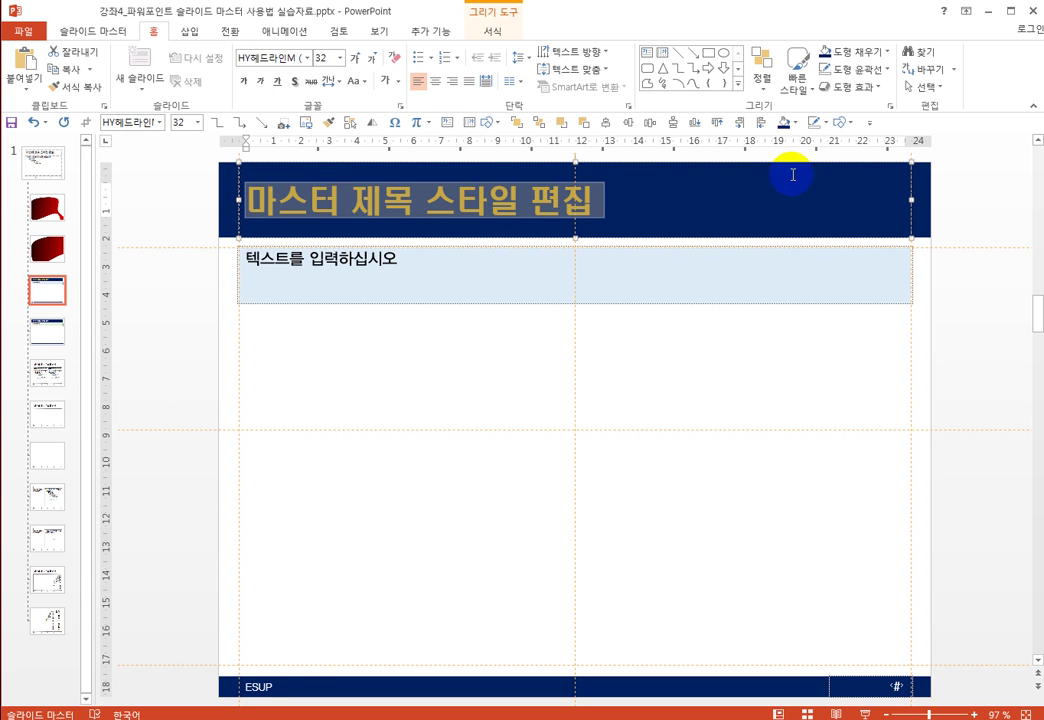
{"action": "left_click", "coordinate": [817, 172]}
{"action": "left_click", "coordinate": [815, 162]}
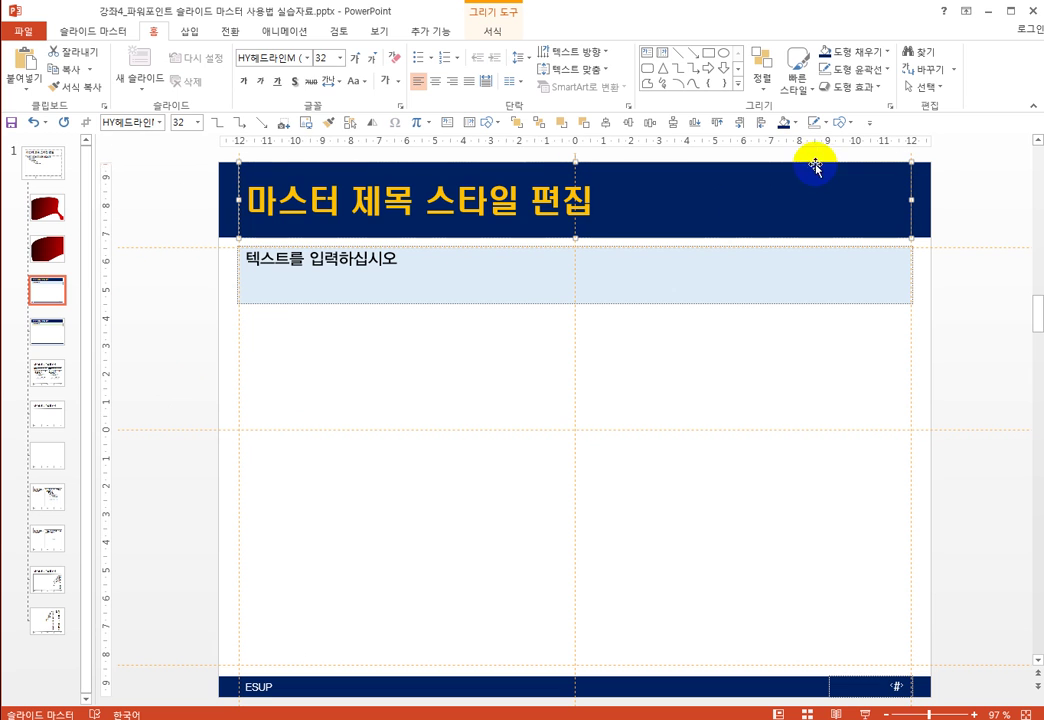
{"action": "left_click", "coordinate": [307, 58]}
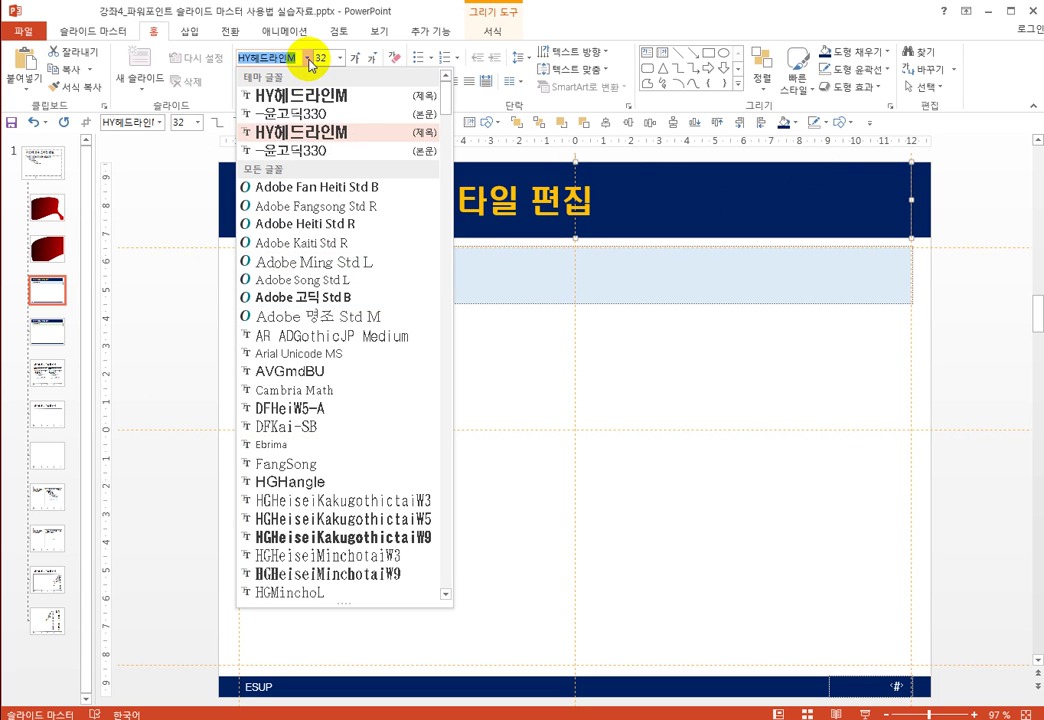
{"action": "left_click", "coordinate": [307, 152]}
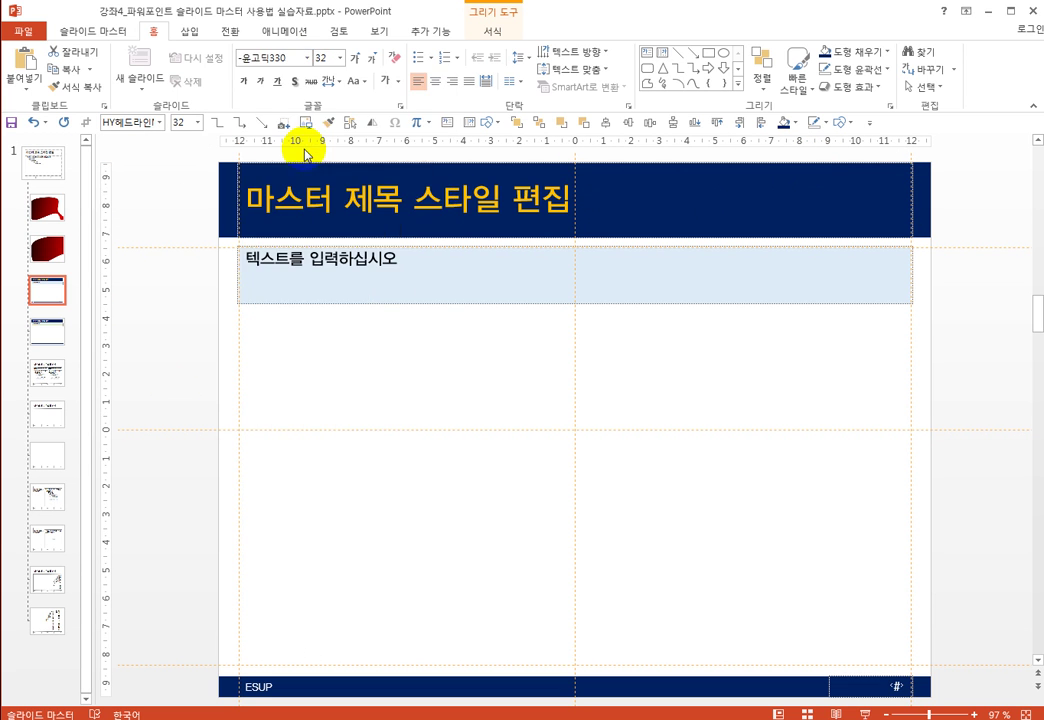
{"action": "left_click", "coordinate": [98, 33]}
{"action": "left_click", "coordinate": [586, 80]}
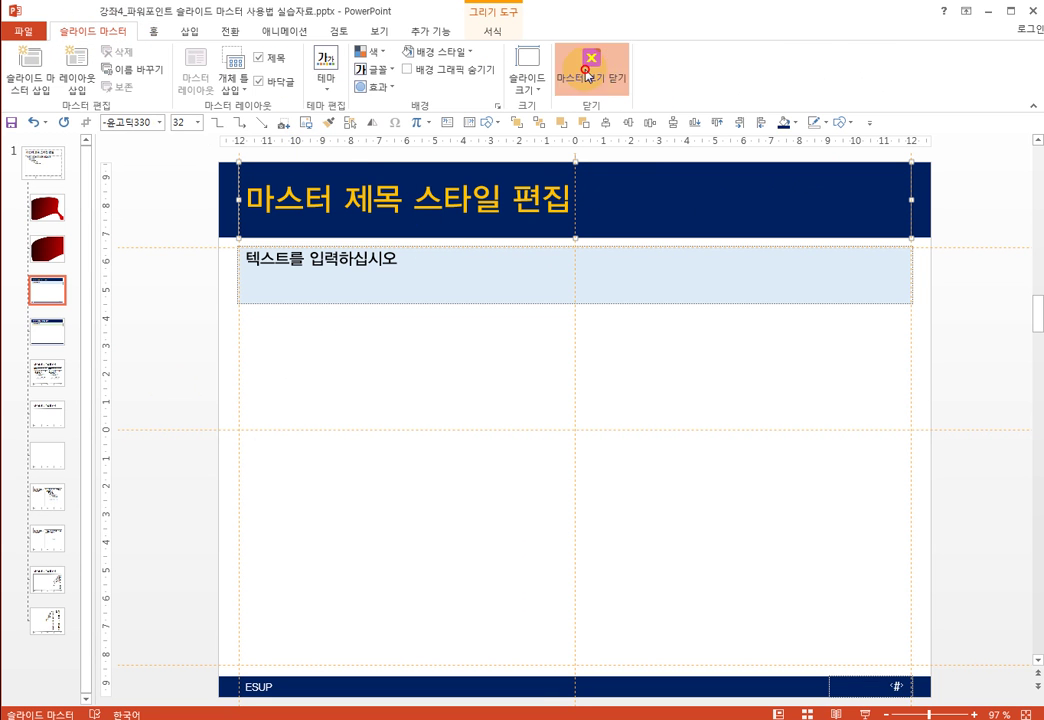
{"action": "left_click", "coordinate": [305, 204]}
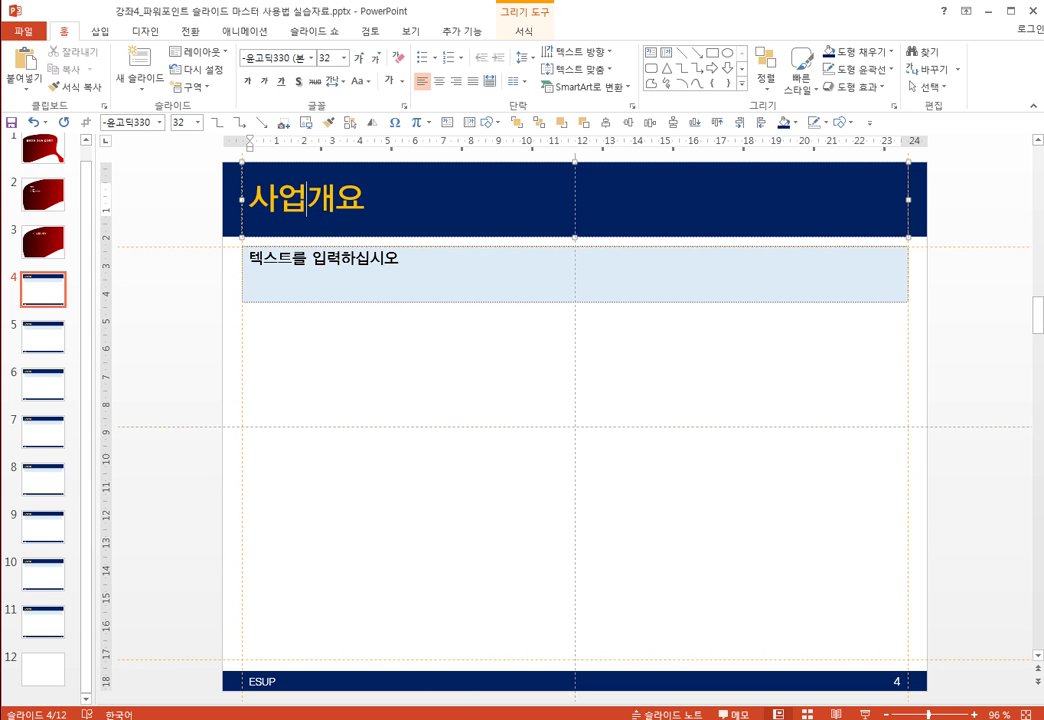
{"action": "left_click", "coordinate": [150, 675]}
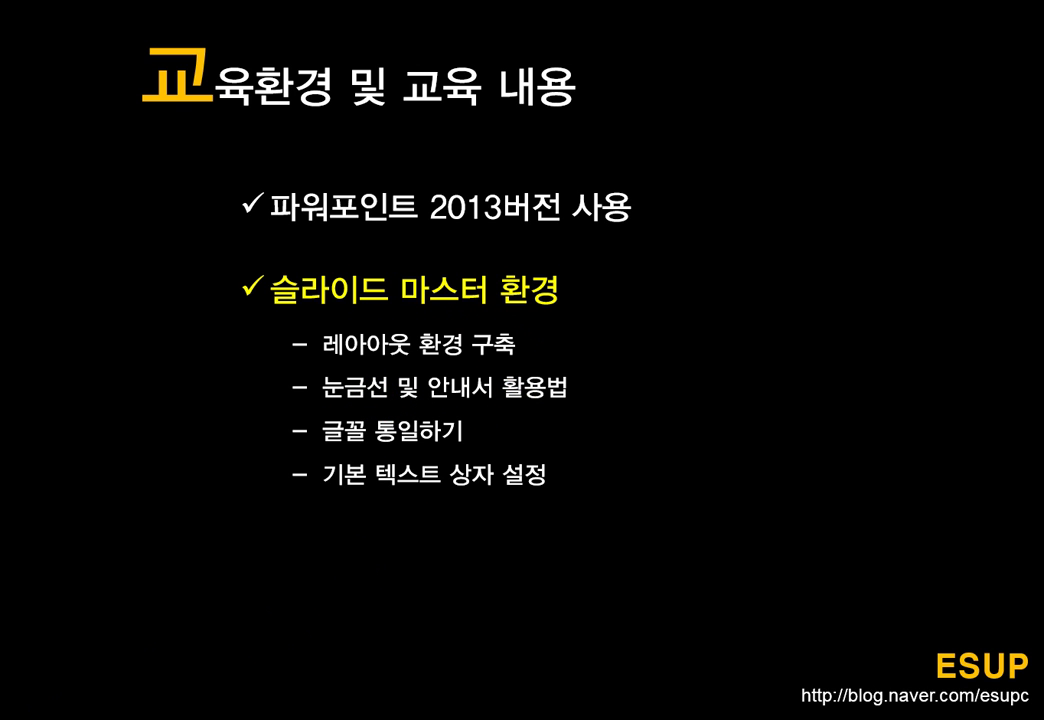
{"action": "left_click", "coordinate": [210, 688]}
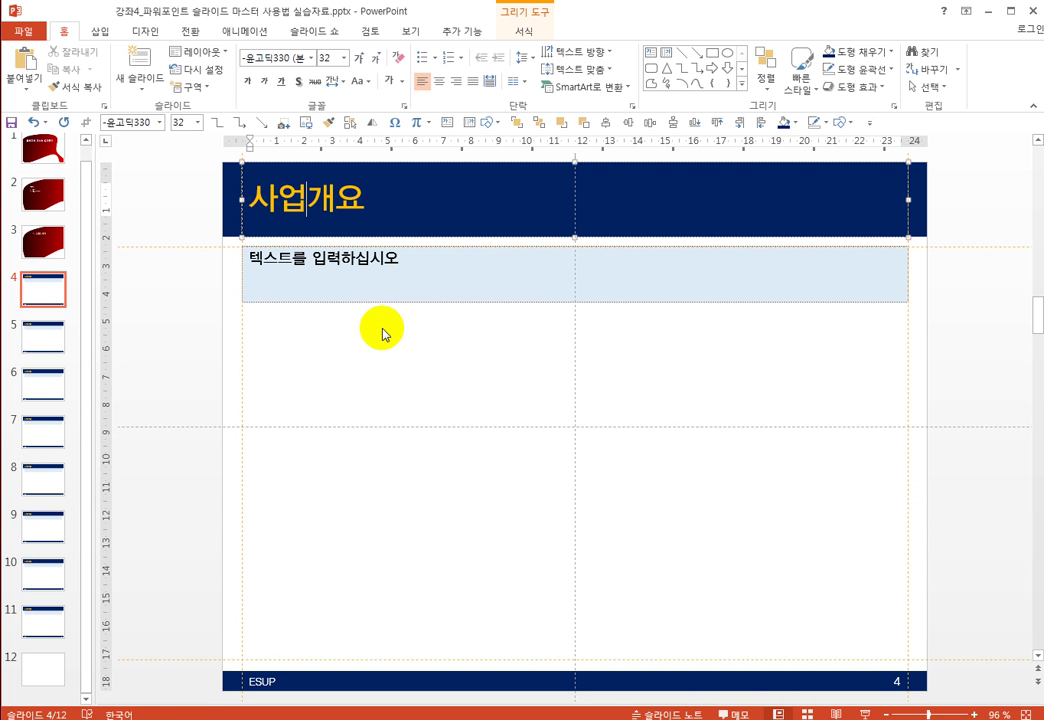
Step: Draw a rectangle about 24 cm wide and 3.2 cm high across the middle of slide 4, between the outer vertical guides
{"action": "left_click", "coordinate": [207, 291]}
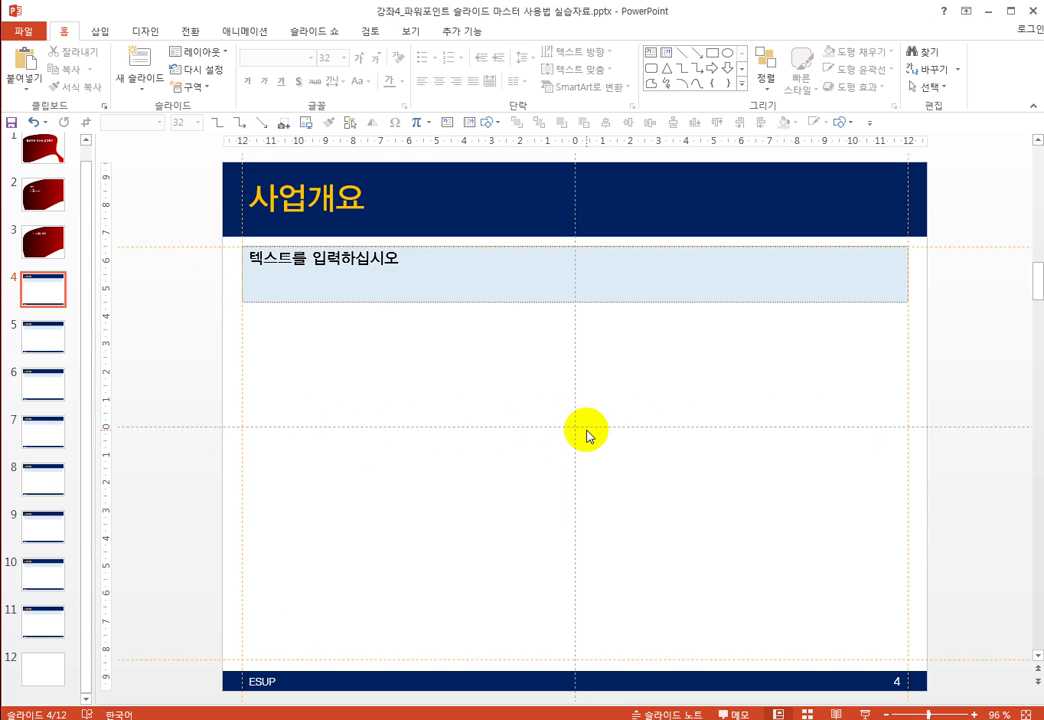
{"action": "left_click", "coordinate": [714, 55]}
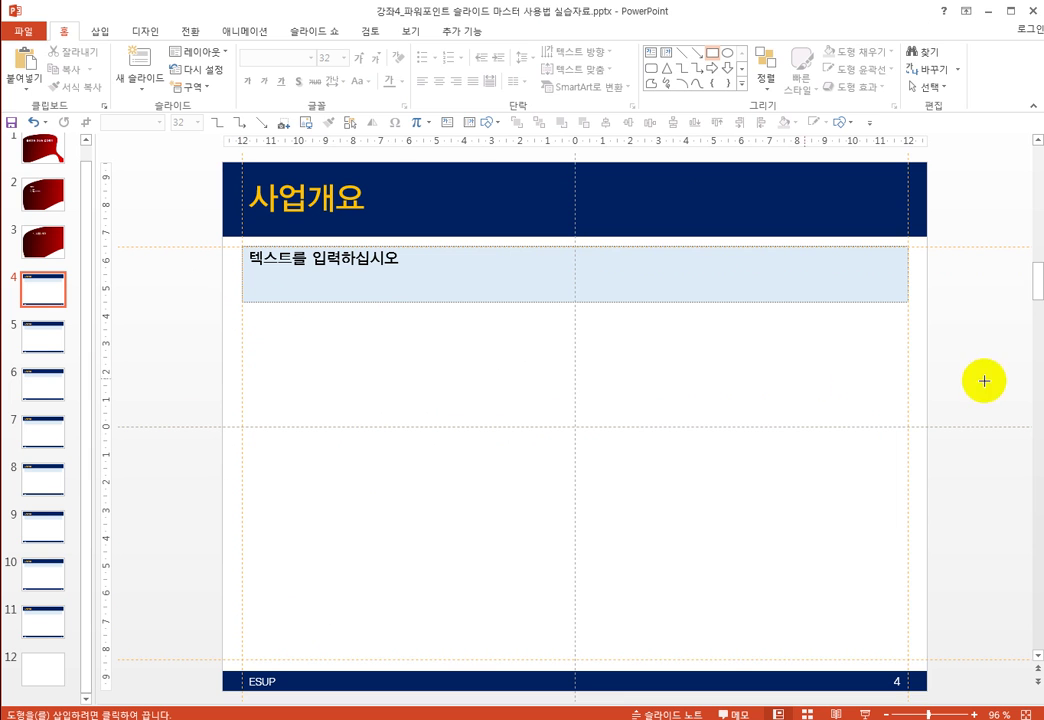
{"action": "left_click_drag", "start_coordinate": [907, 368], "coordinate": [242, 457]}
{"action": "left_click", "coordinate": [969, 345]}
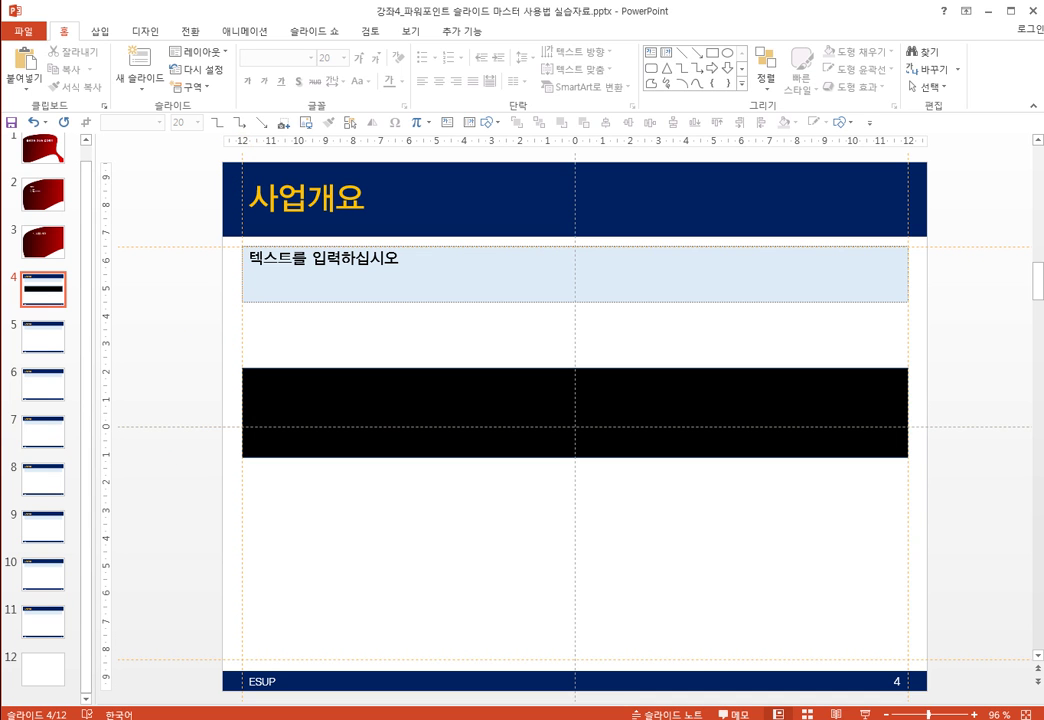
Step: Compare the guides on slides 12 and 11, and open the slide master on slide 11's layout
{"action": "left_click", "coordinate": [30, 683]}
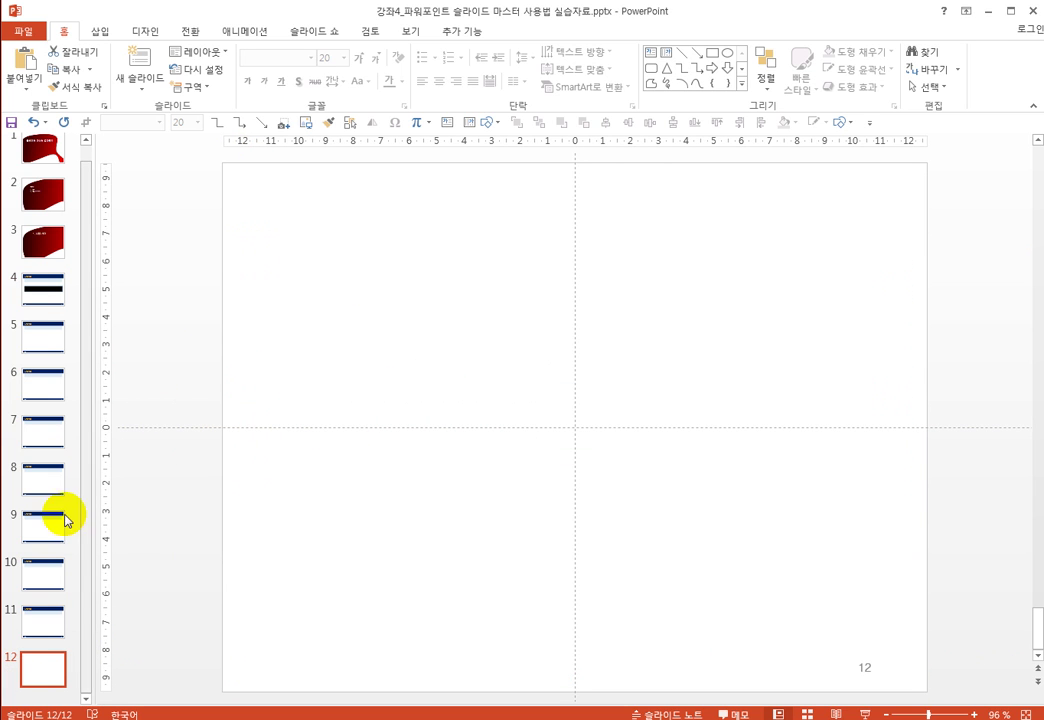
{"action": "left_click", "coordinate": [48, 612]}
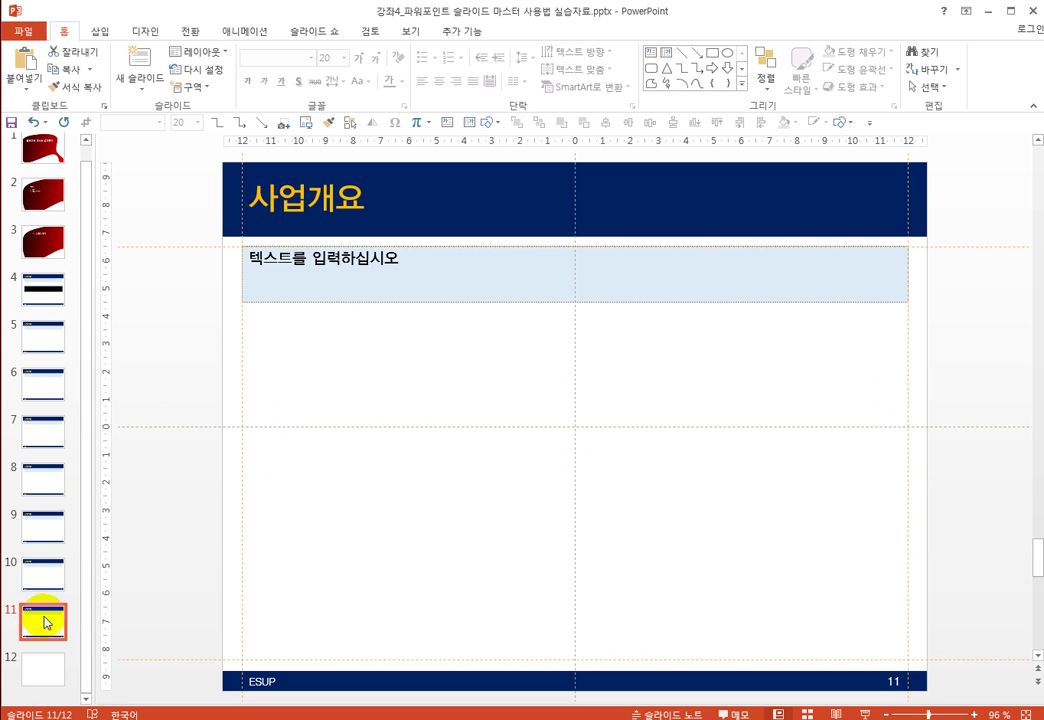
{"action": "left_click", "coordinate": [411, 36]}
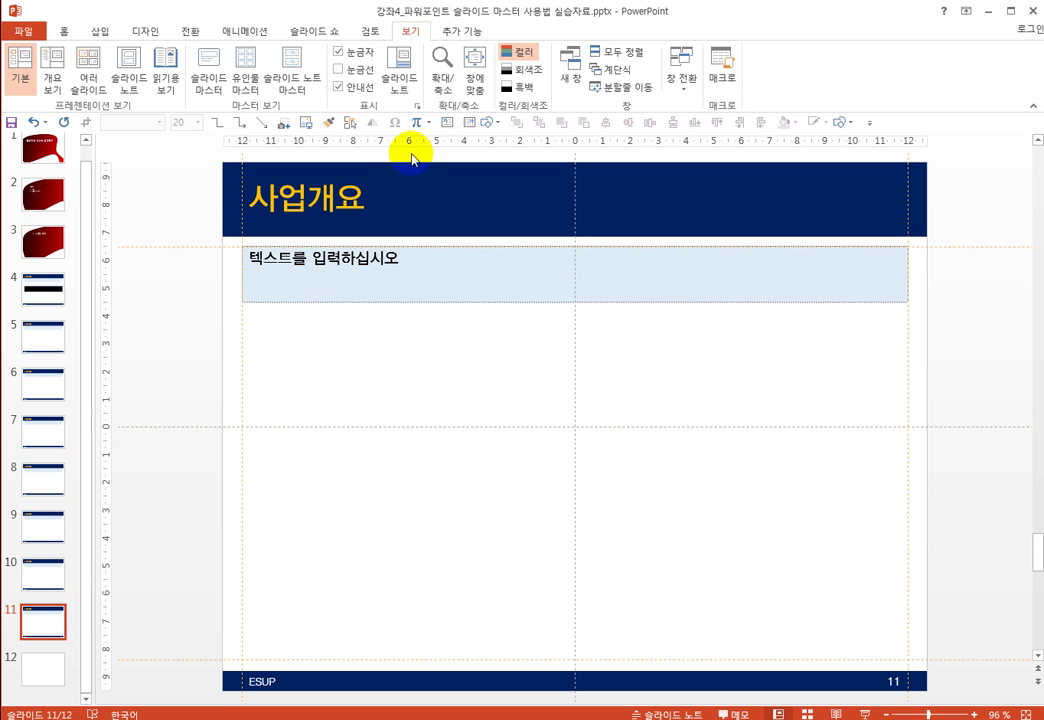
{"action": "left_click", "coordinate": [205, 82]}
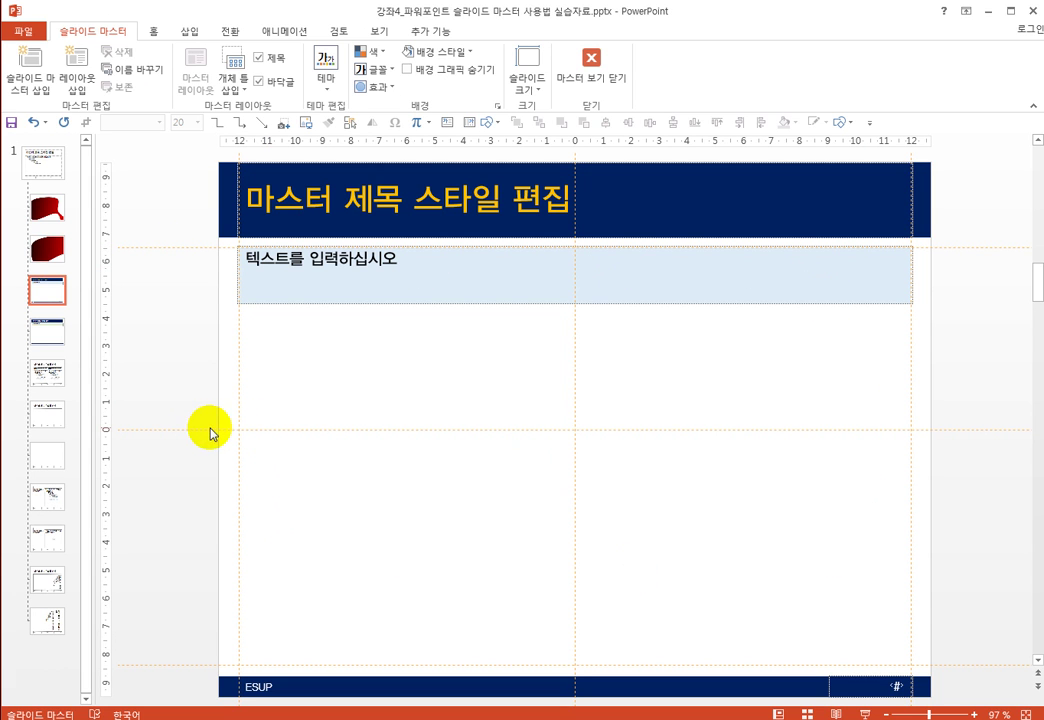
Step: Remove the layout's vertical guides and its upper and middle horizontal guides, keeping only the guide above the footer band
{"action": "left_click_drag", "start_coordinate": [204, 430], "coordinate": [263, 692]}
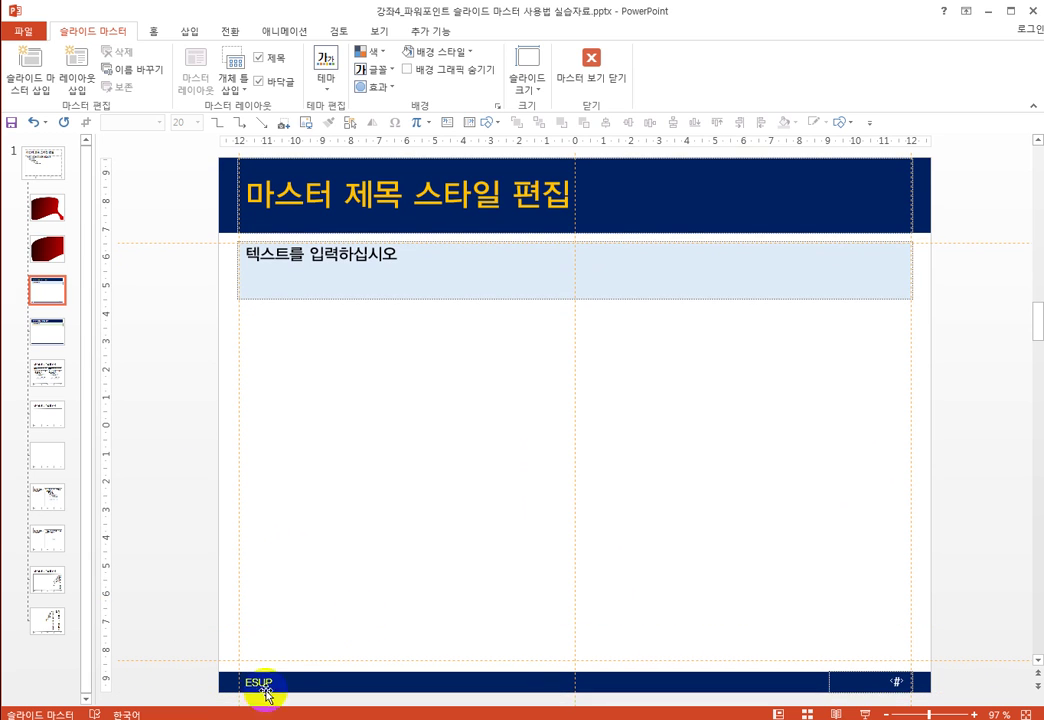
{"action": "left_click_drag", "start_coordinate": [573, 392], "coordinate": [1025, 366]}
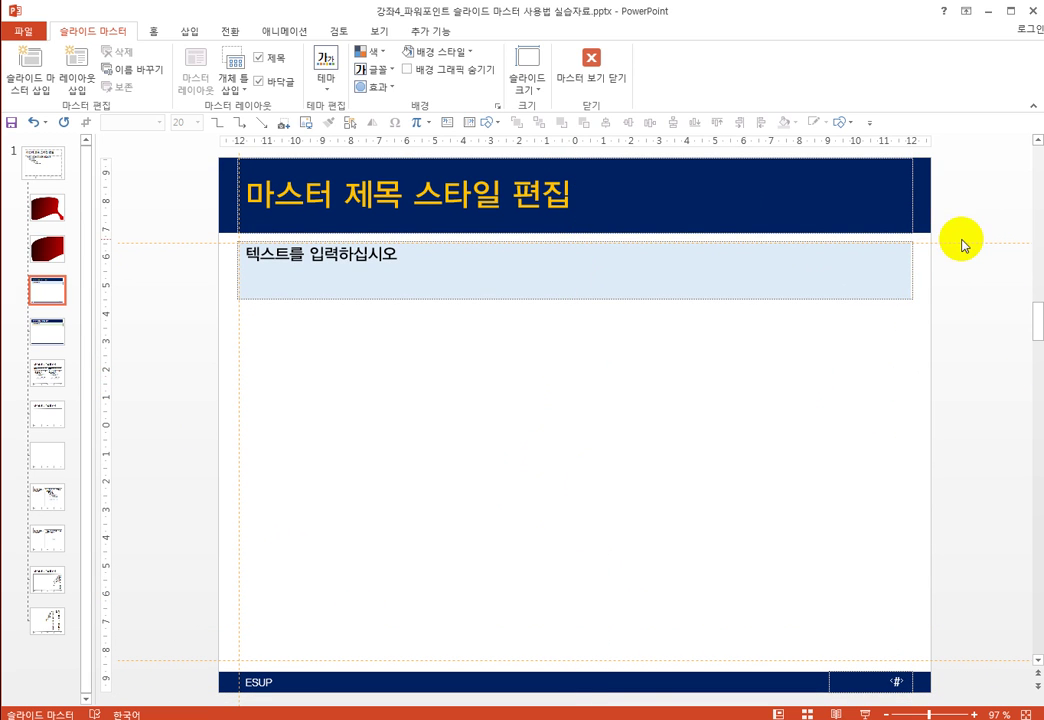
{"action": "left_click_drag", "start_coordinate": [960, 242], "coordinate": [974, 124]}
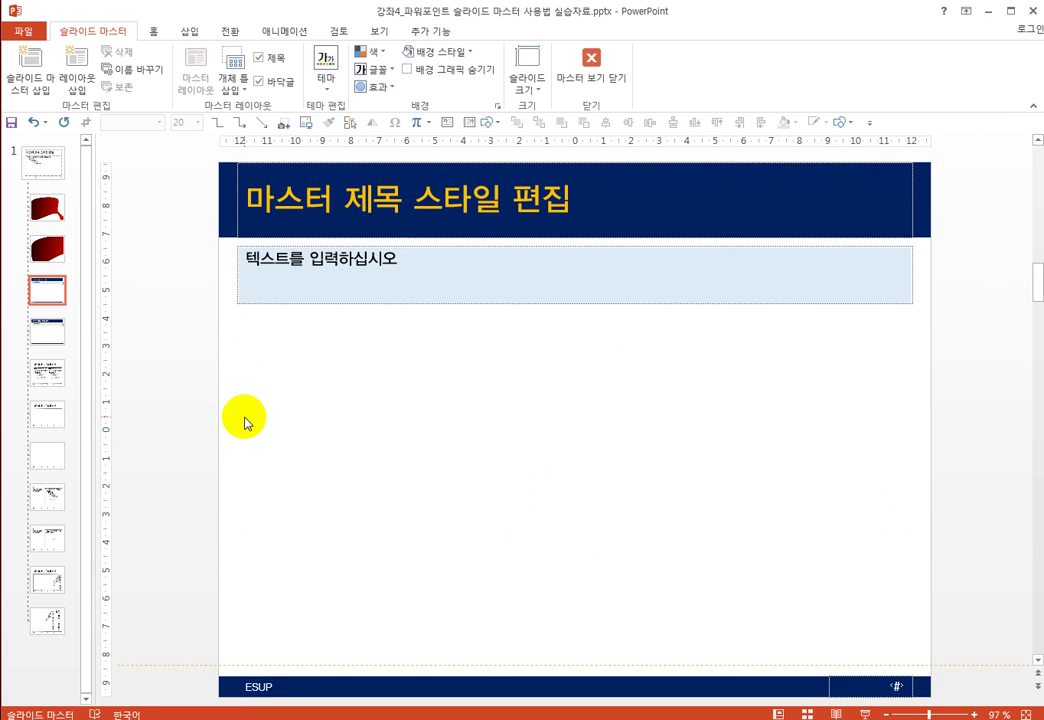
Step: Add a new vertical guide and a new horizontal guide to the layout
{"action": "right_click", "coordinate": [312, 355]}
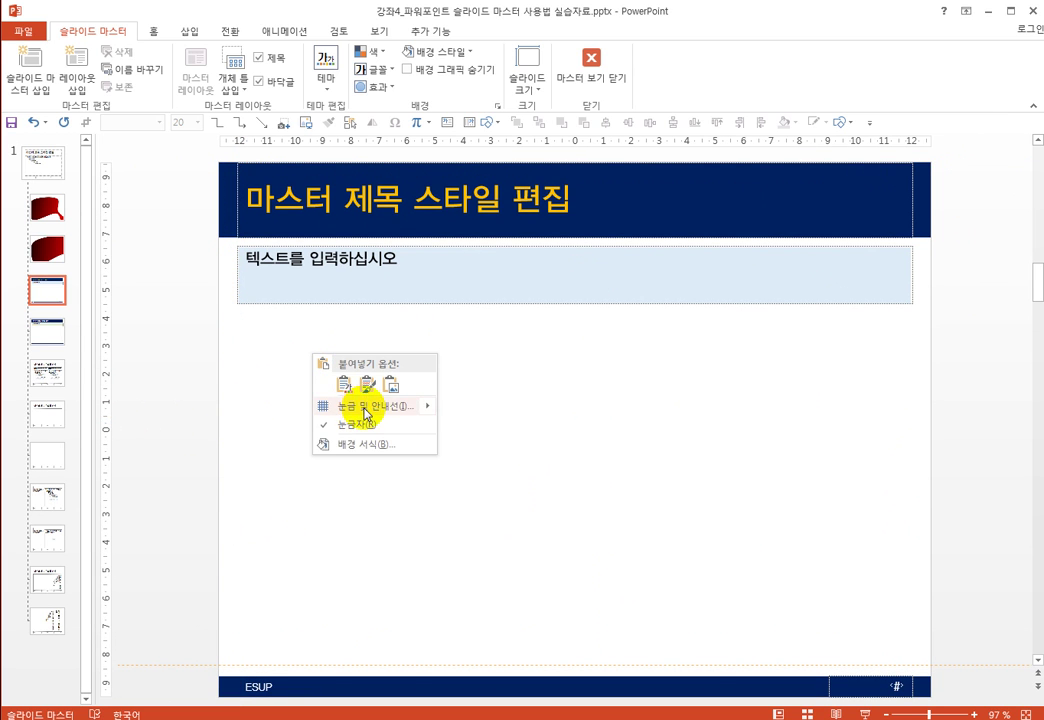
{"action": "mouse_move", "coordinate": [375, 413]}
{"action": "left_click", "coordinate": [456, 408]}
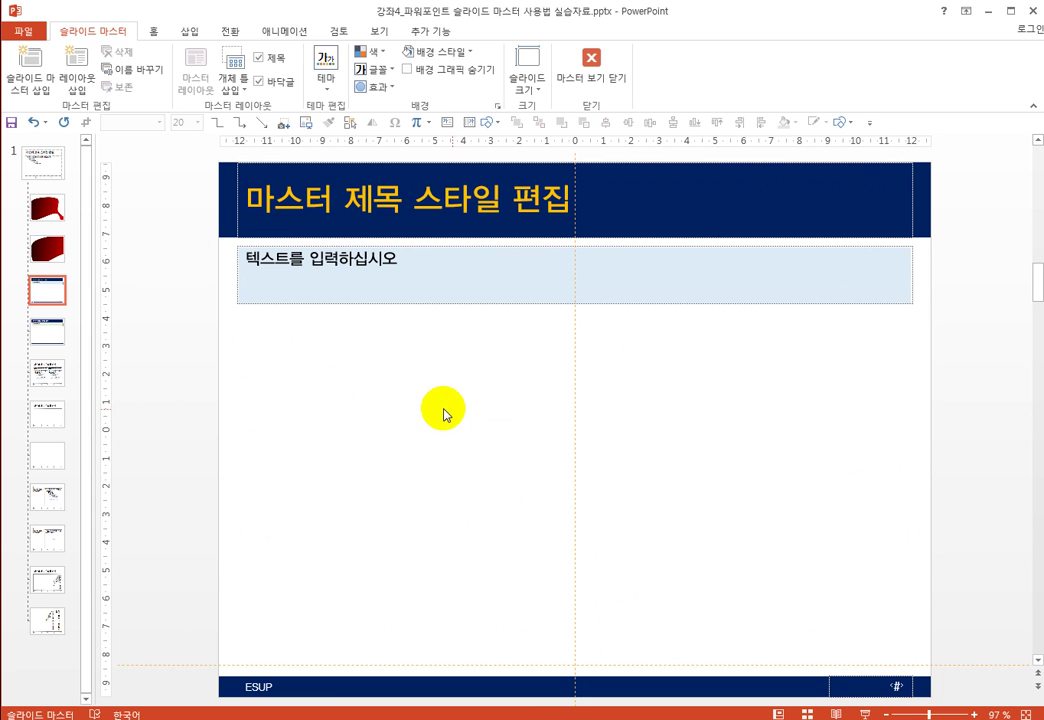
{"action": "right_click", "coordinate": [439, 409]}
{"action": "mouse_move", "coordinate": [494, 459]}
{"action": "left_click", "coordinate": [573, 478]}
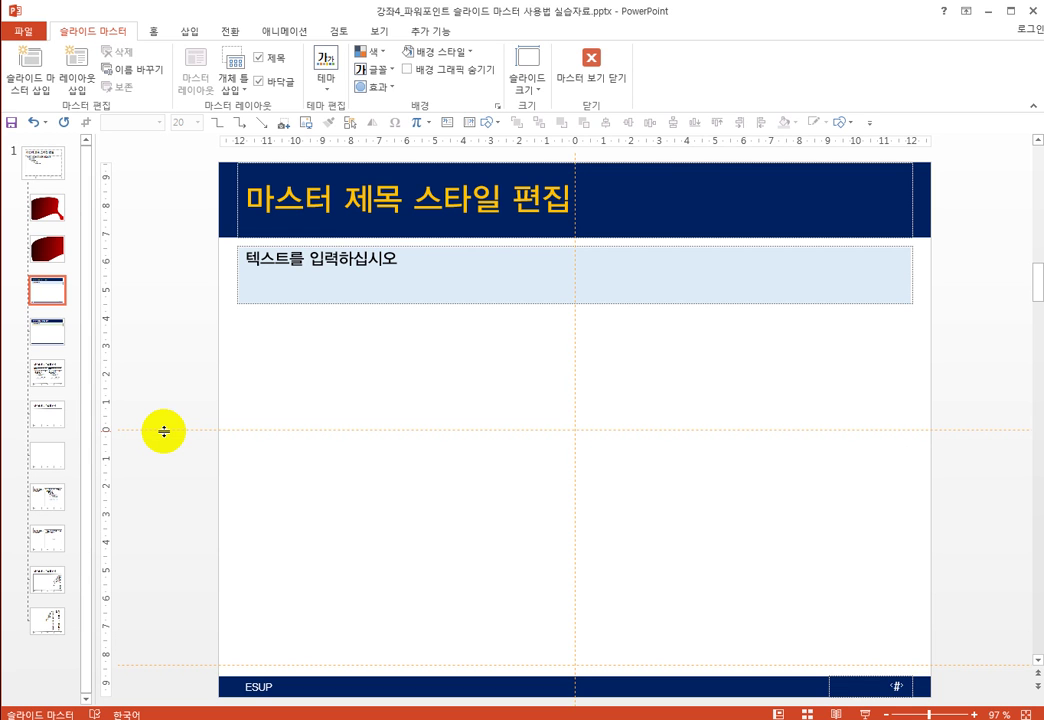
Step: Place copies of the guides along the lower, upper, left and right edges of the light blue text box
{"action": "left_click_drag", "start_coordinate": [165, 431], "coordinate": [183, 303]}
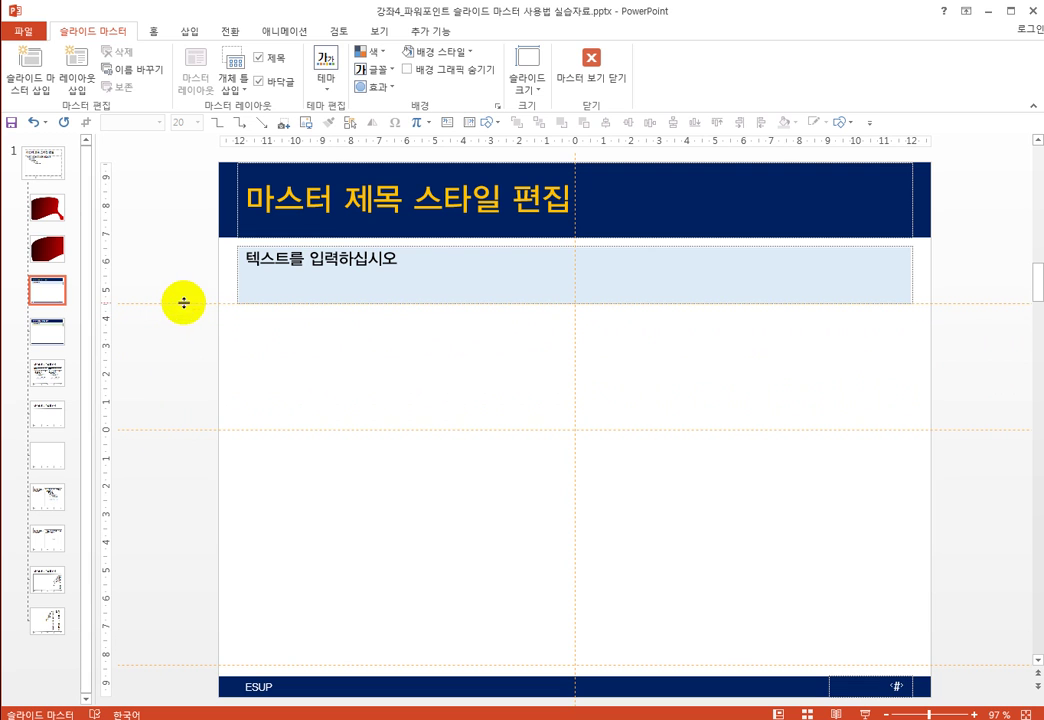
{"action": "left_click_drag", "start_coordinate": [177, 304], "coordinate": [179, 247]}
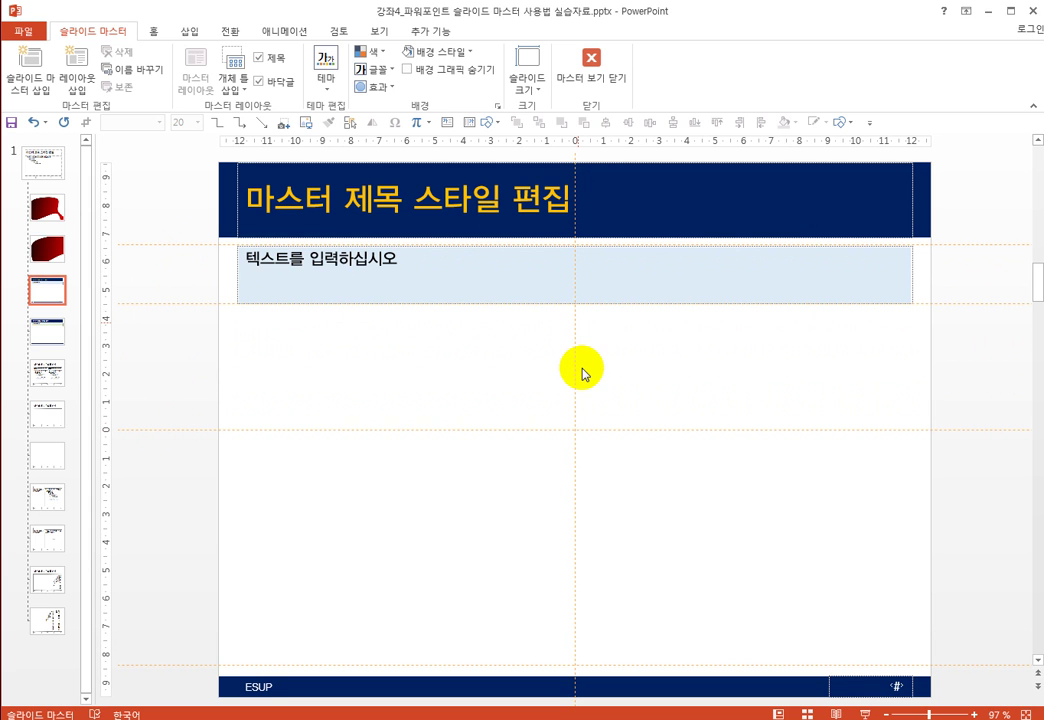
{"action": "left_click_drag", "start_coordinate": [574, 371], "coordinate": [237, 368]}
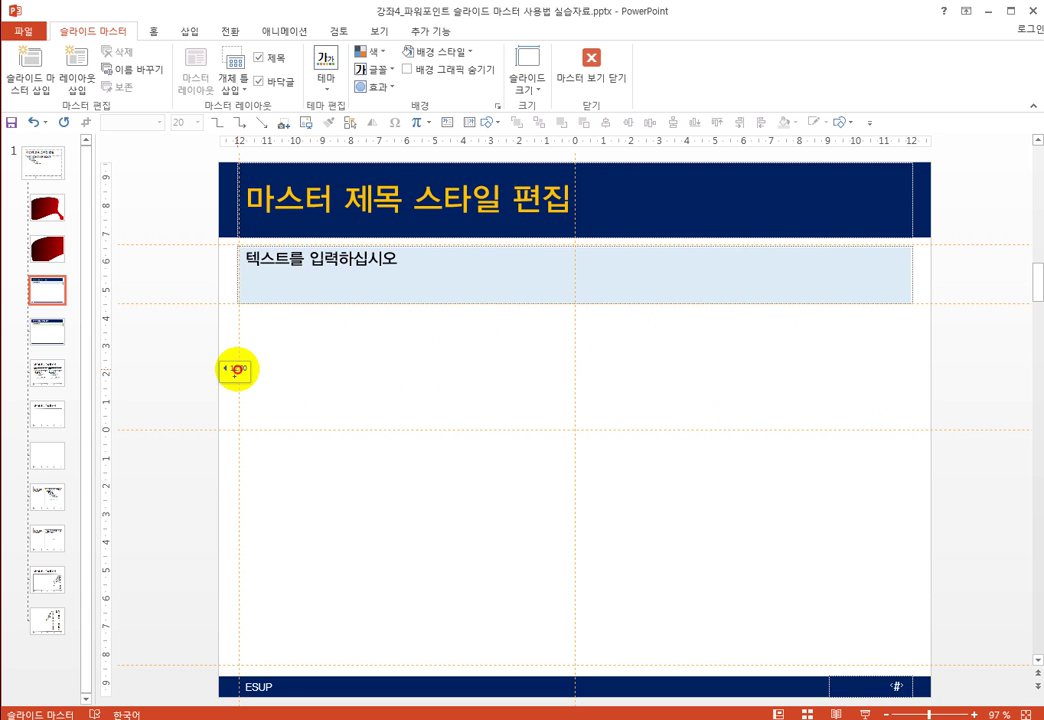
{"action": "left_click_drag", "start_coordinate": [237, 369], "coordinate": [910, 371]}
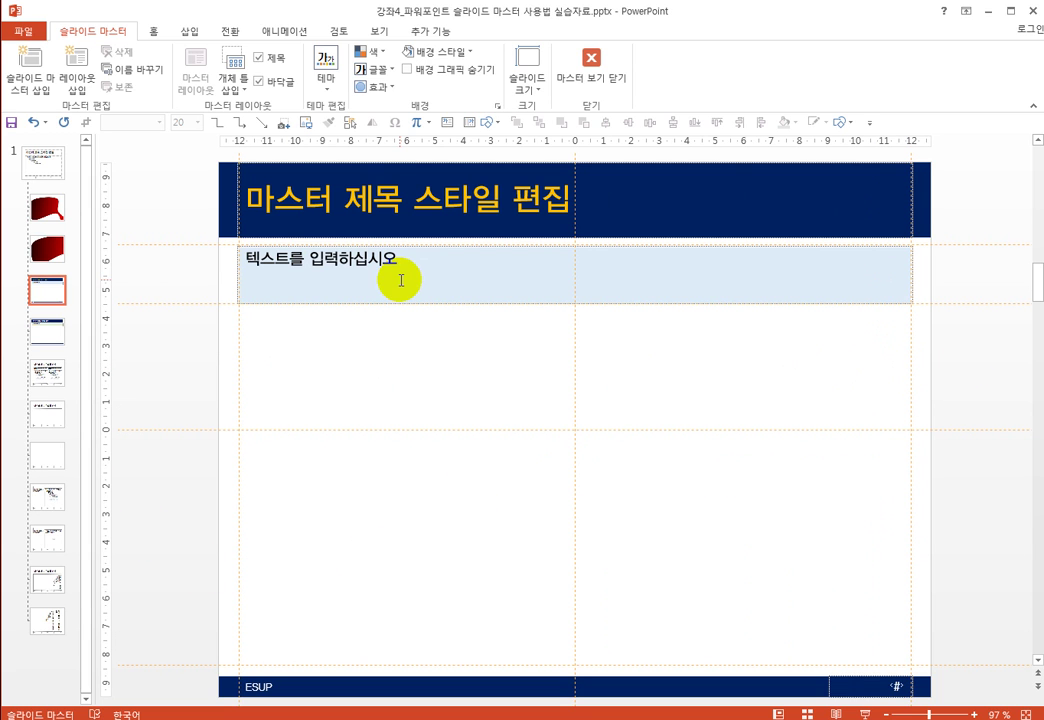
Step: Color the guide at the text box's lower edge and the middle horizontal guide red
{"action": "right_click", "coordinate": [174, 303]}
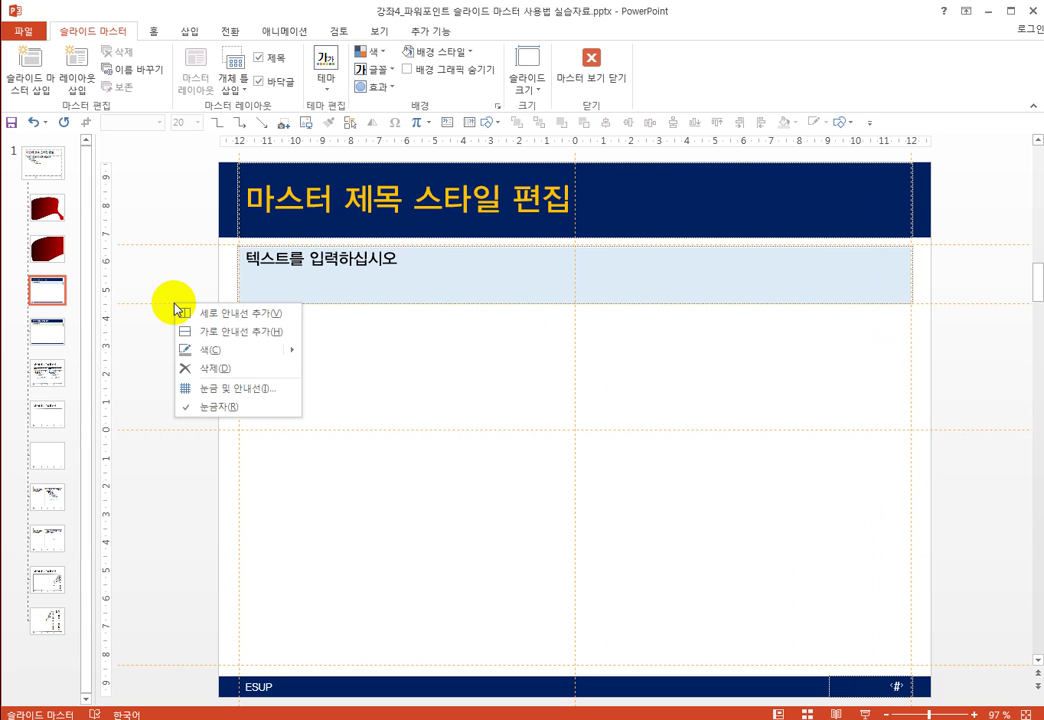
{"action": "mouse_move", "coordinate": [236, 352]}
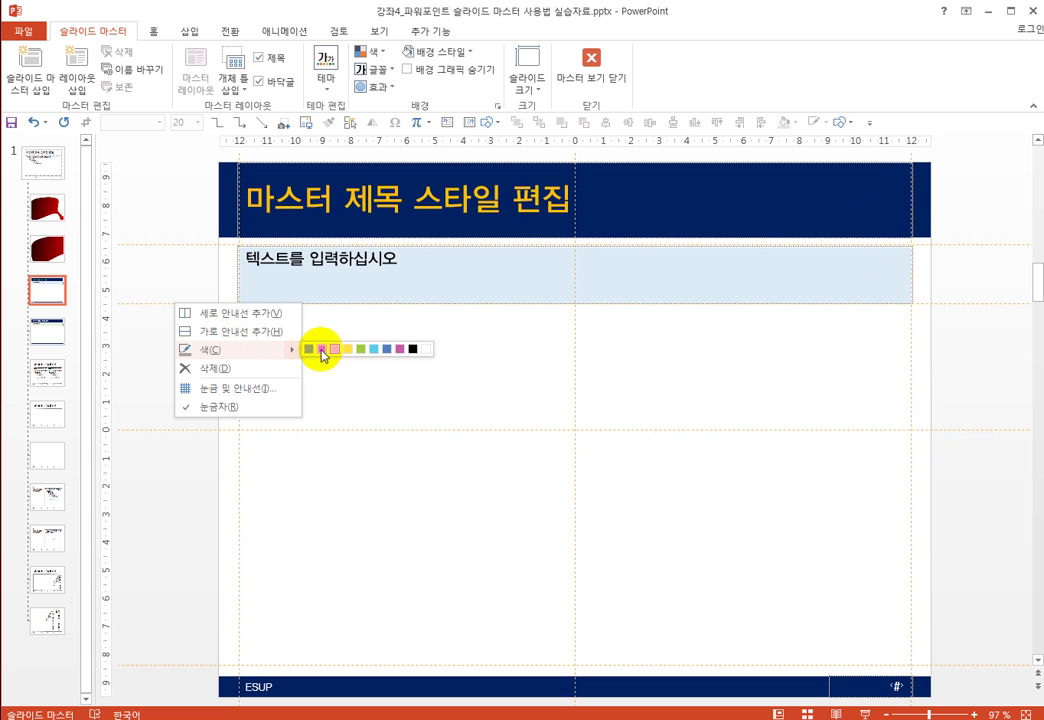
{"action": "left_click", "coordinate": [321, 349]}
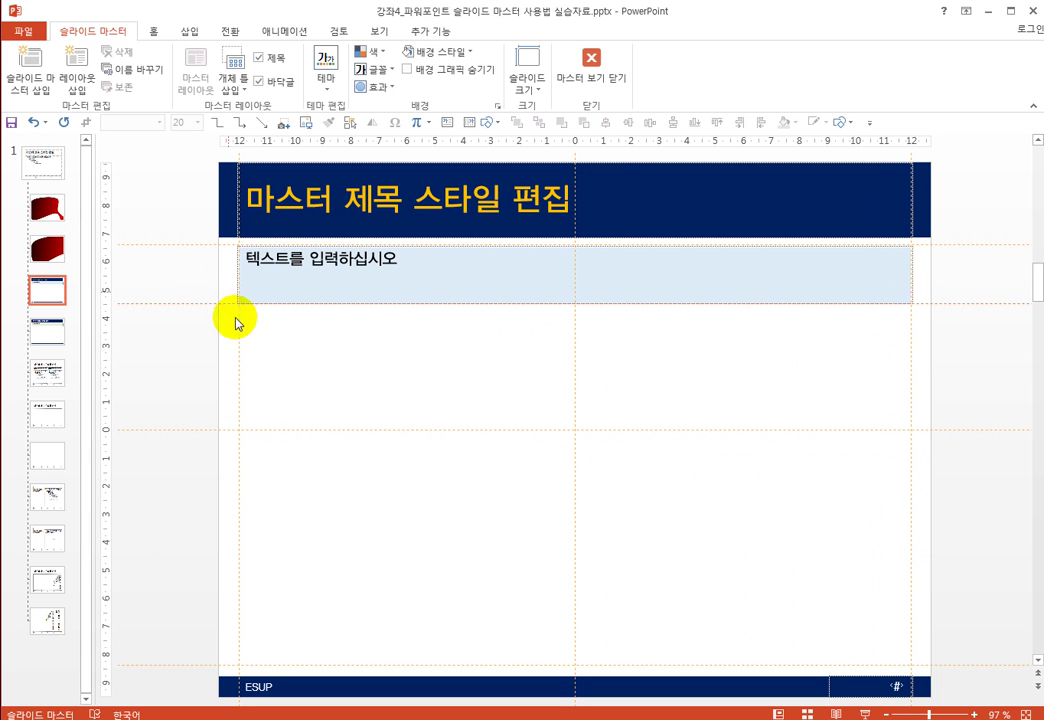
{"action": "right_click", "coordinate": [178, 430]}
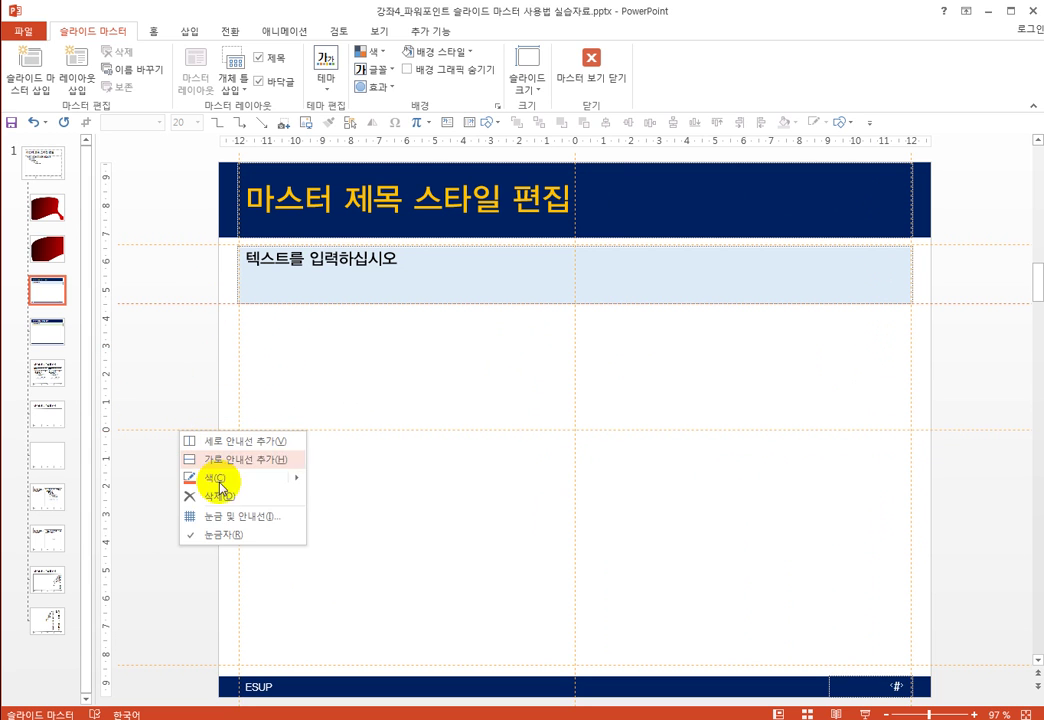
{"action": "mouse_move", "coordinate": [284, 478]}
{"action": "left_click", "coordinate": [330, 477]}
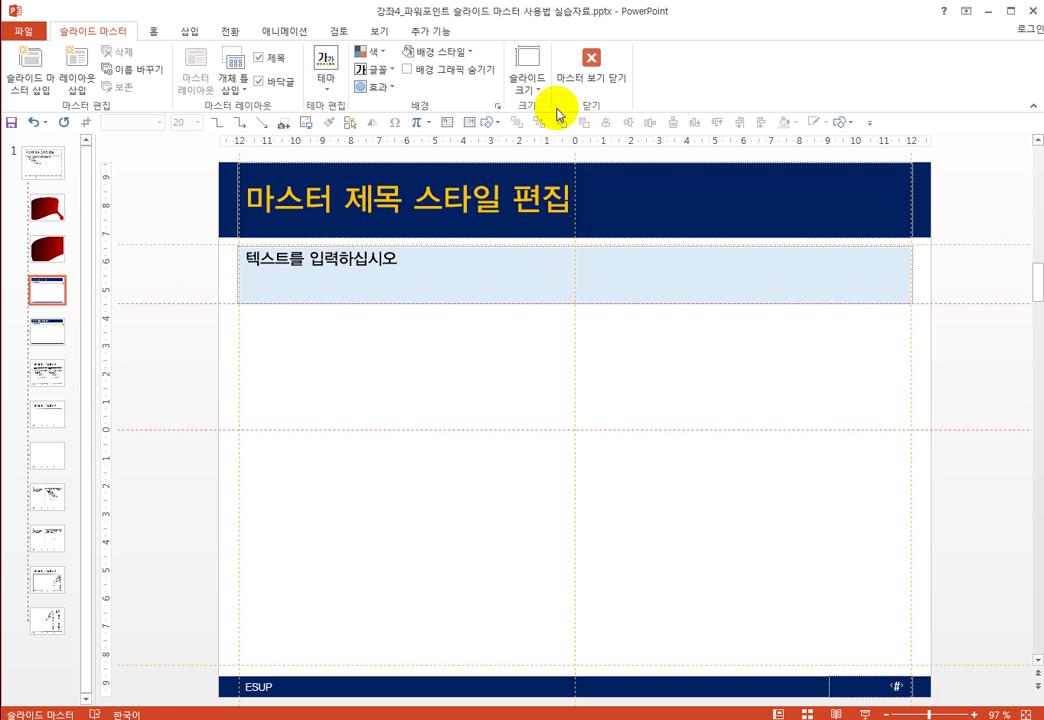
Step: Close the master view and check the layout's guides on slides 10, 9 and 7
{"action": "left_click", "coordinate": [591, 66]}
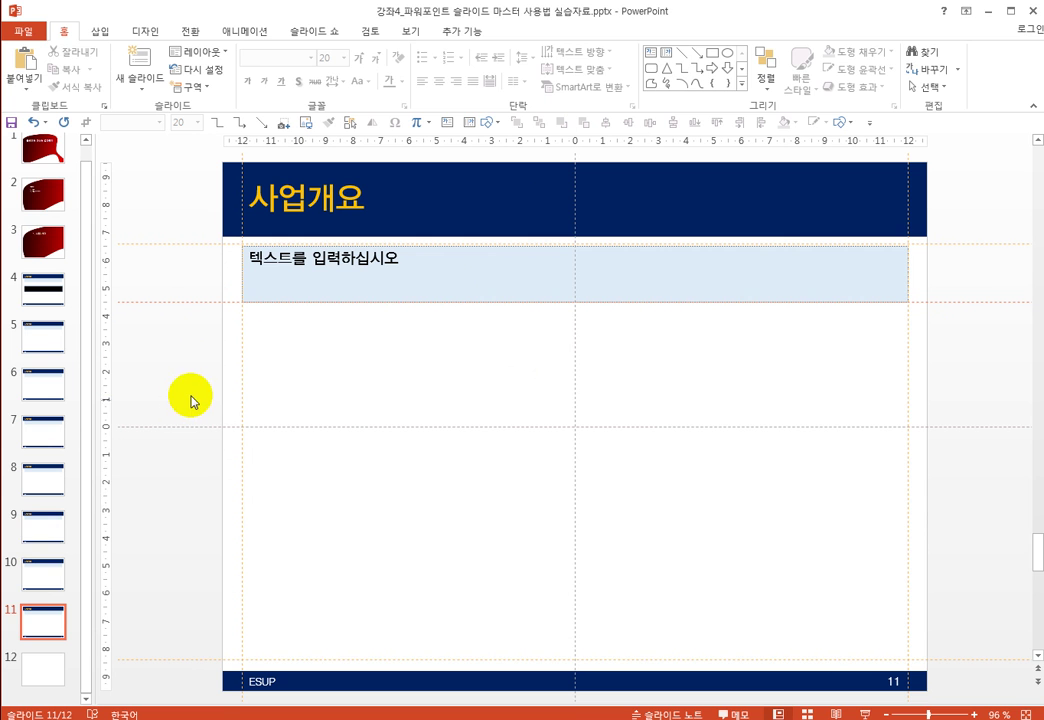
{"action": "left_click", "coordinate": [45, 560]}
{"action": "left_click", "coordinate": [44, 510]}
{"action": "left_click", "coordinate": [43, 430]}
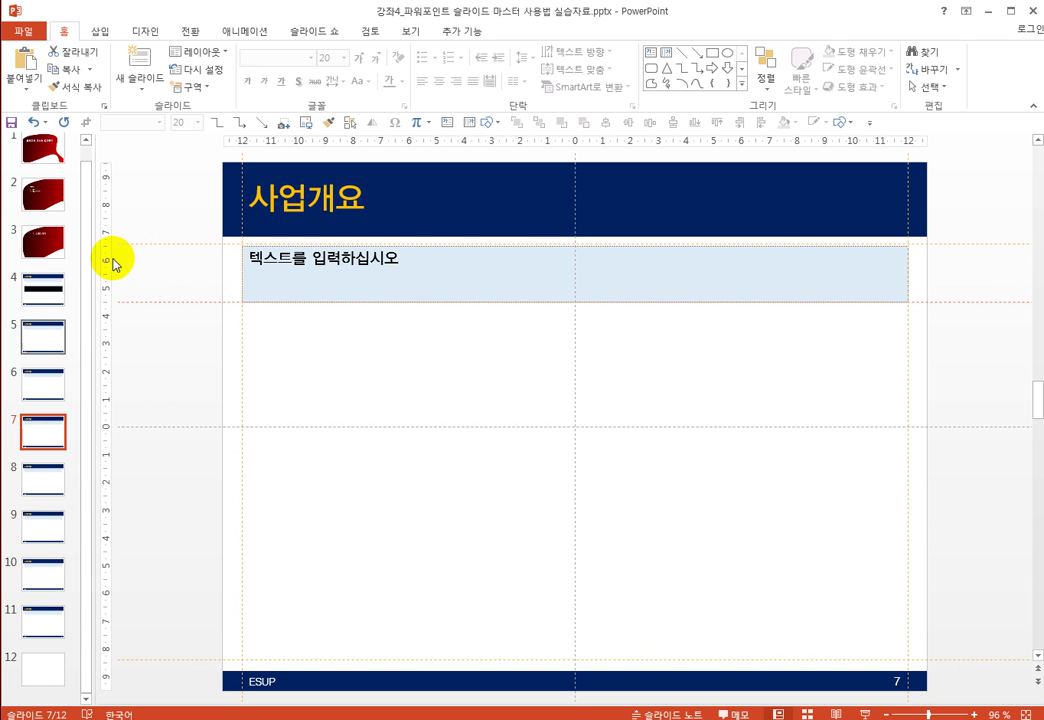
Step: Reopen the slide master and display the layout with the light green text box
{"action": "left_click", "coordinate": [410, 31]}
{"action": "left_click", "coordinate": [210, 78]}
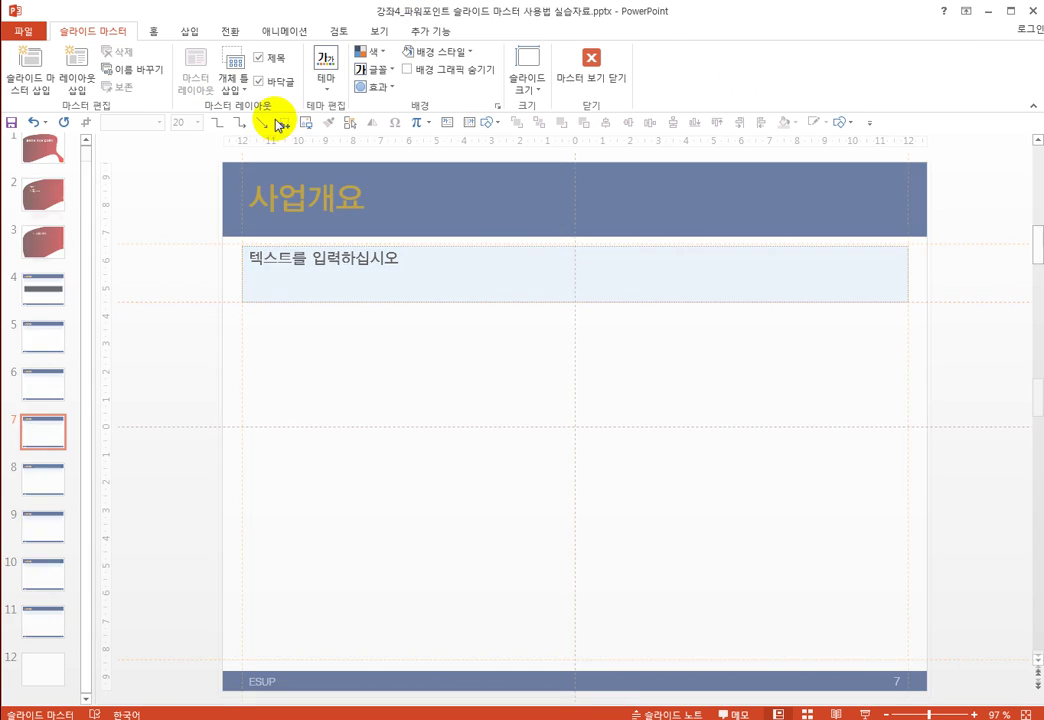
{"action": "left_click", "coordinate": [47, 335]}
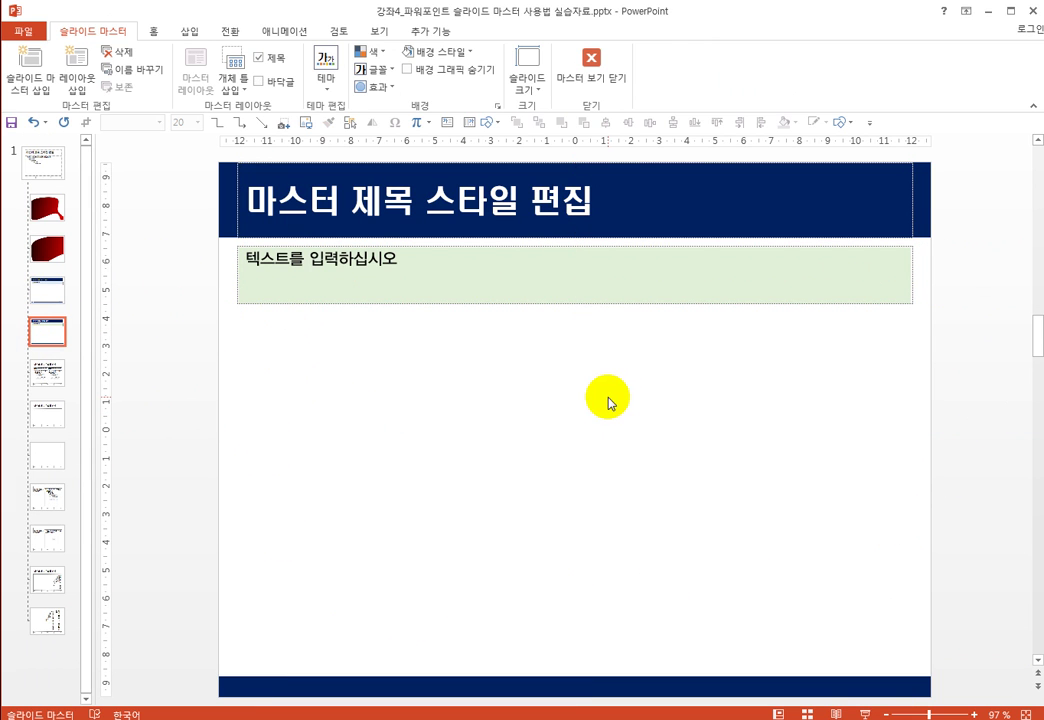
Step: Close the master view and apply the layout with the light green text box to slide 7
{"action": "right_click", "coordinate": [531, 386]}
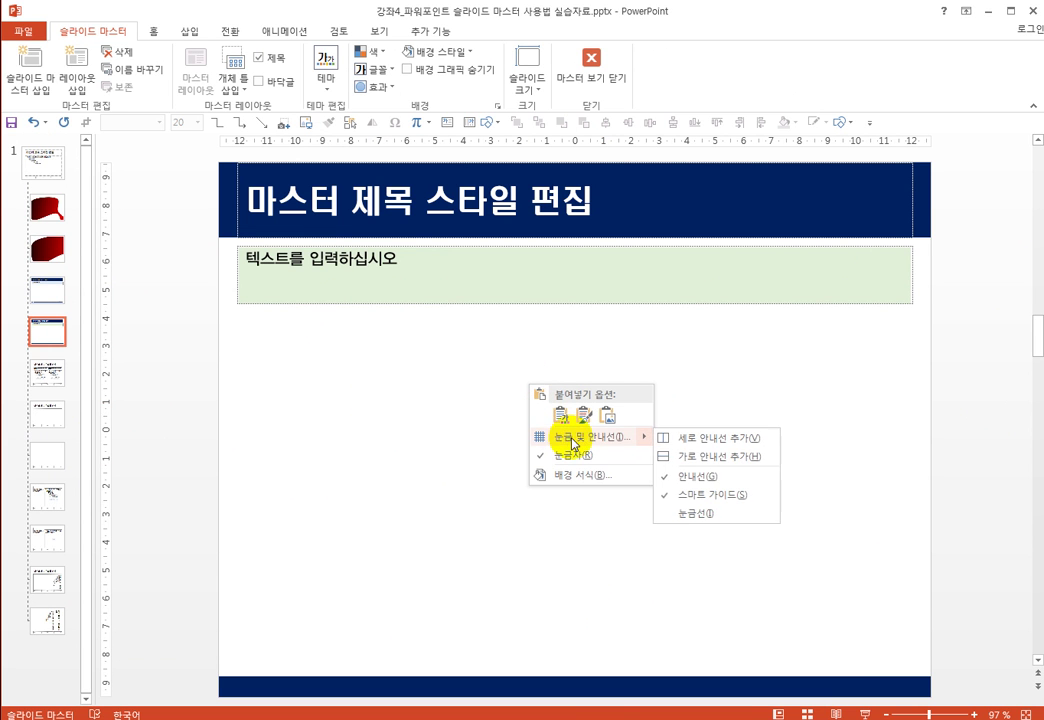
{"action": "left_click", "coordinate": [365, 388]}
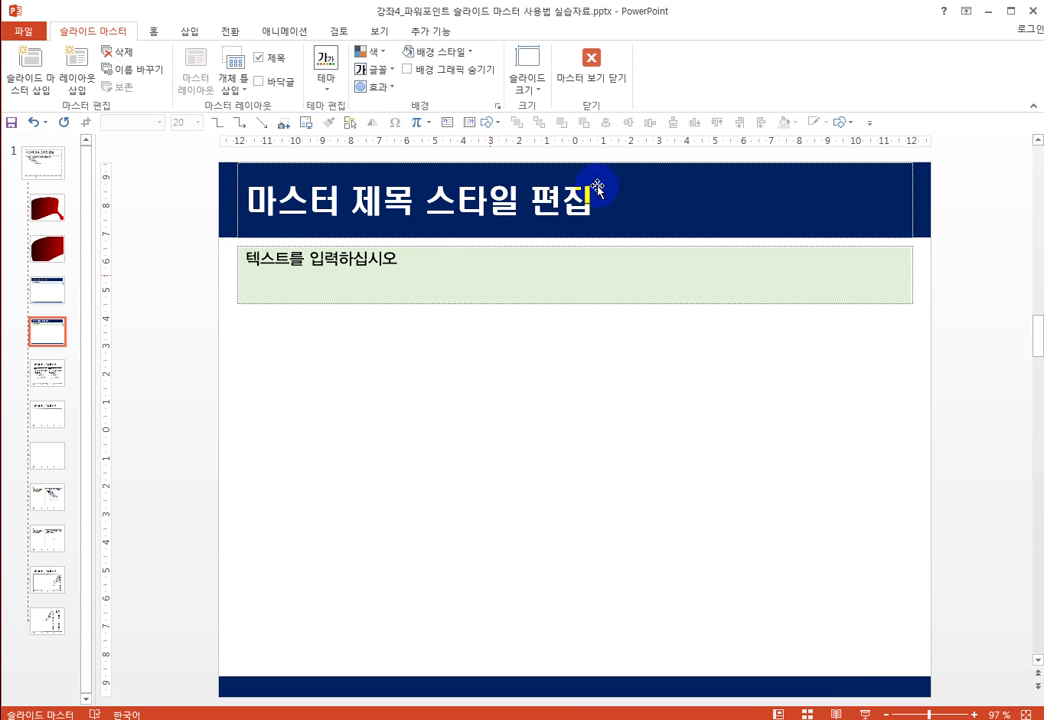
{"action": "left_click", "coordinate": [591, 68]}
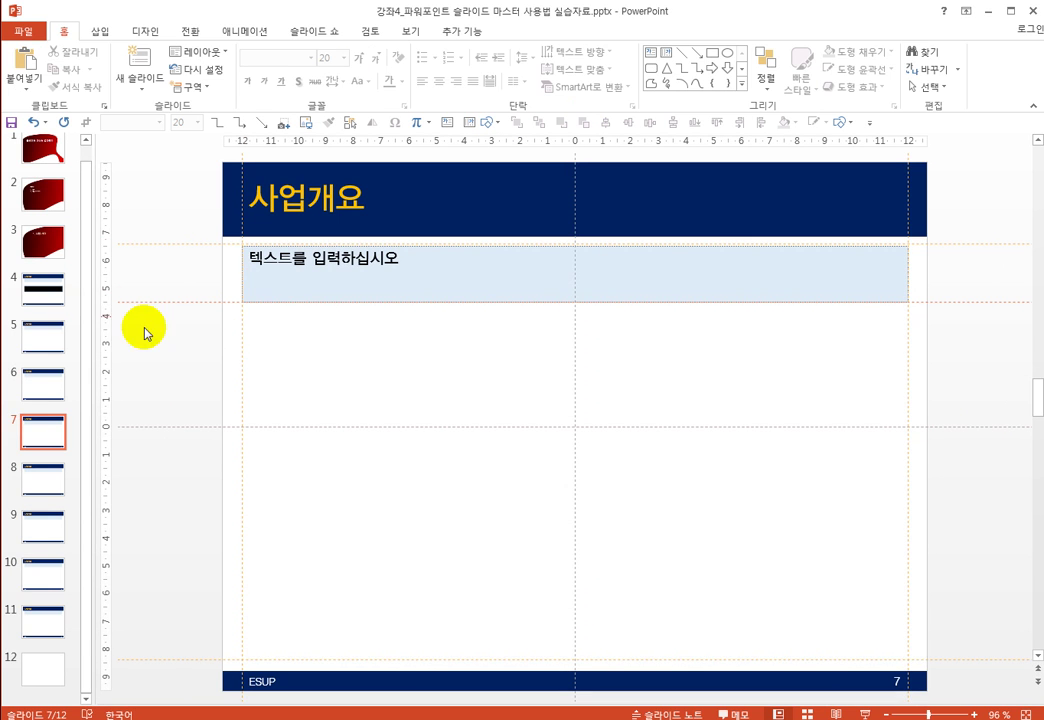
{"action": "right_click", "coordinate": [35, 428]}
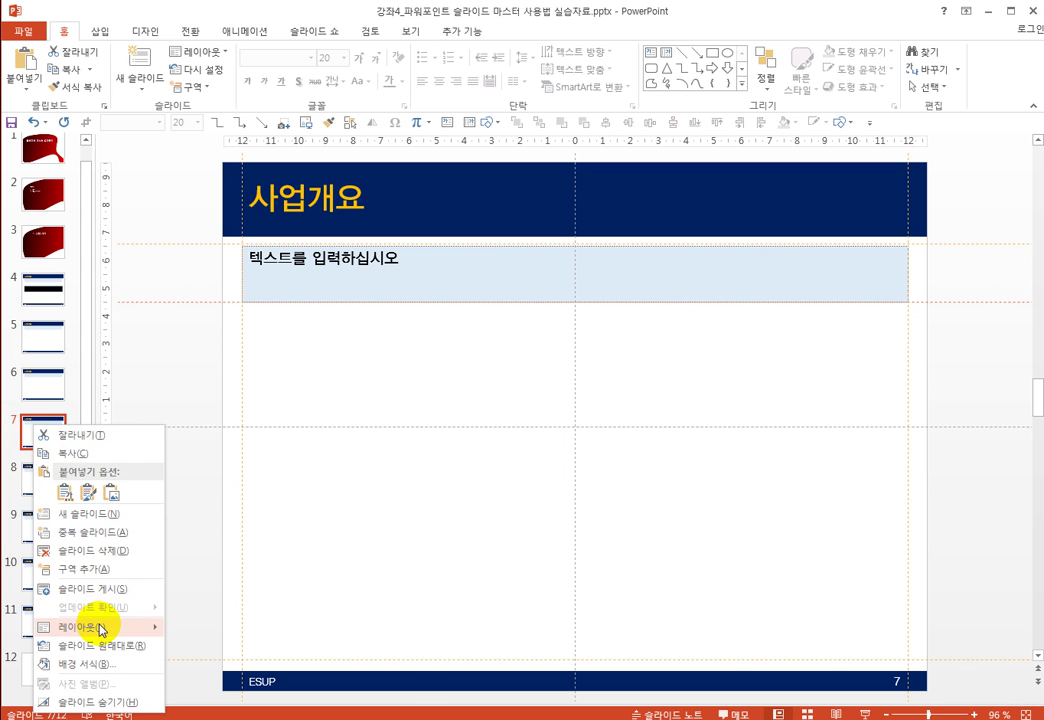
{"action": "mouse_move", "coordinate": [100, 627]}
{"action": "left_click", "coordinate": [222, 530]}
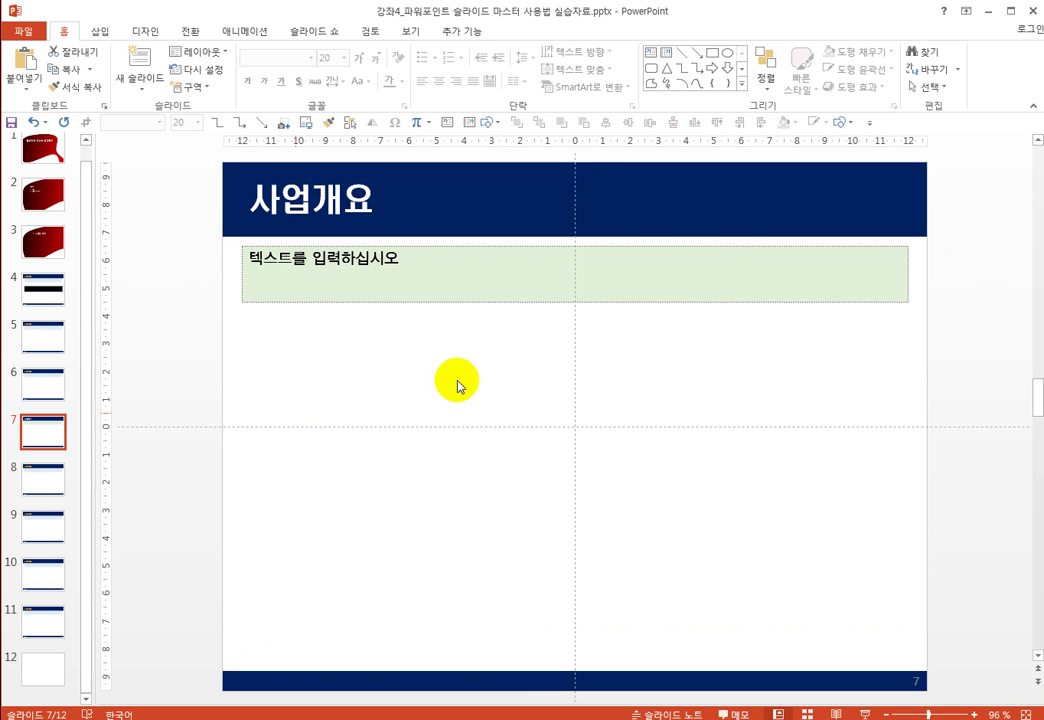
Step: Remove the default vertical and horizontal guides from slide 7 and compare it with the guides on slide 6
{"action": "left_click_drag", "start_coordinate": [573, 357], "coordinate": [66, 376]}
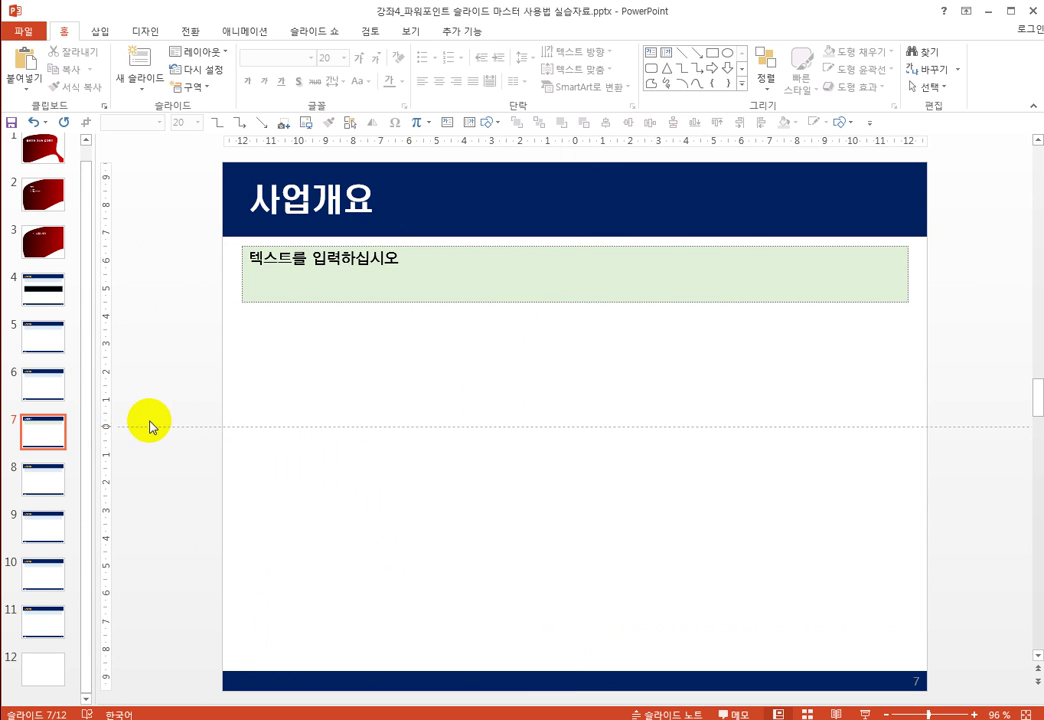
{"action": "left_click_drag", "start_coordinate": [154, 426], "coordinate": [158, 700]}
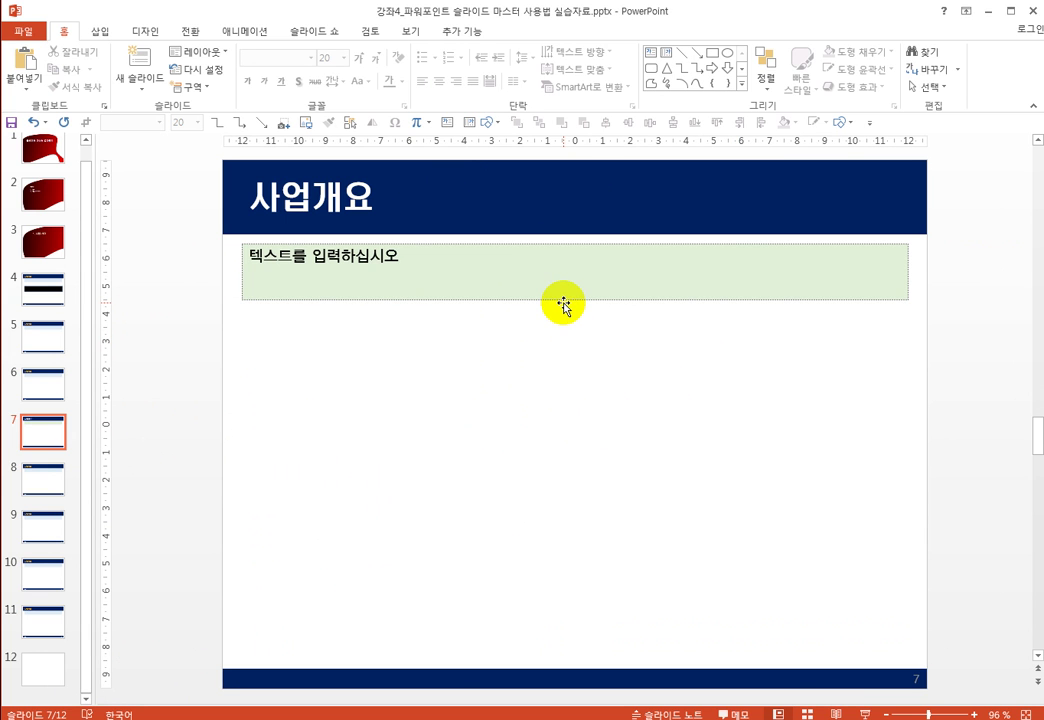
{"action": "left_click", "coordinate": [42, 386]}
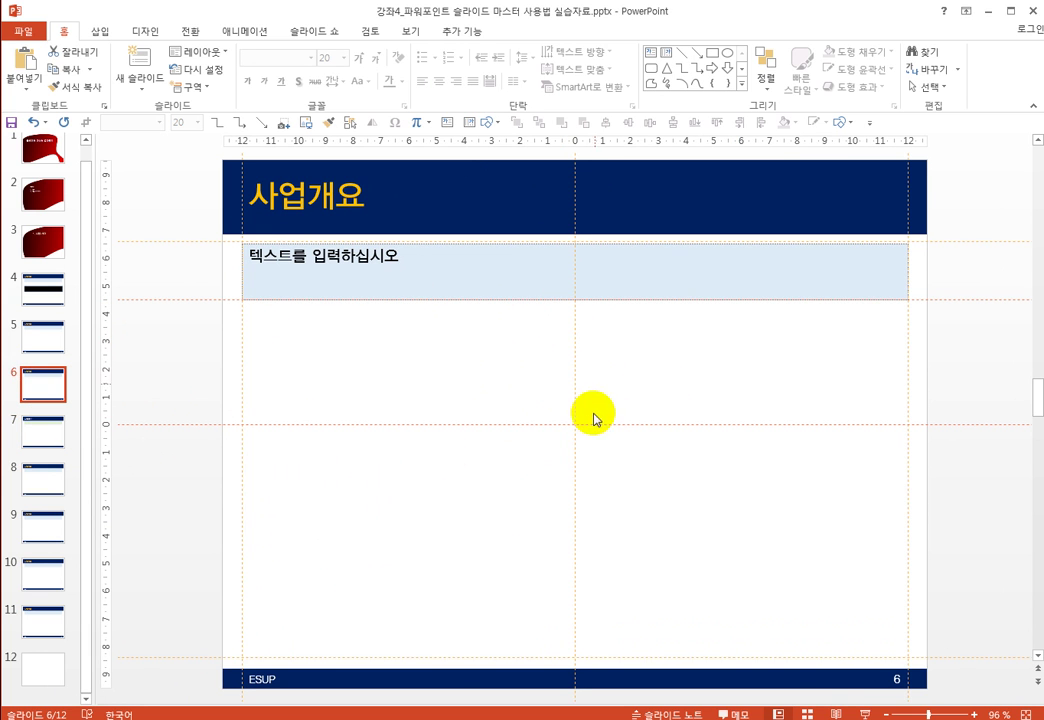
{"action": "left_click", "coordinate": [32, 428]}
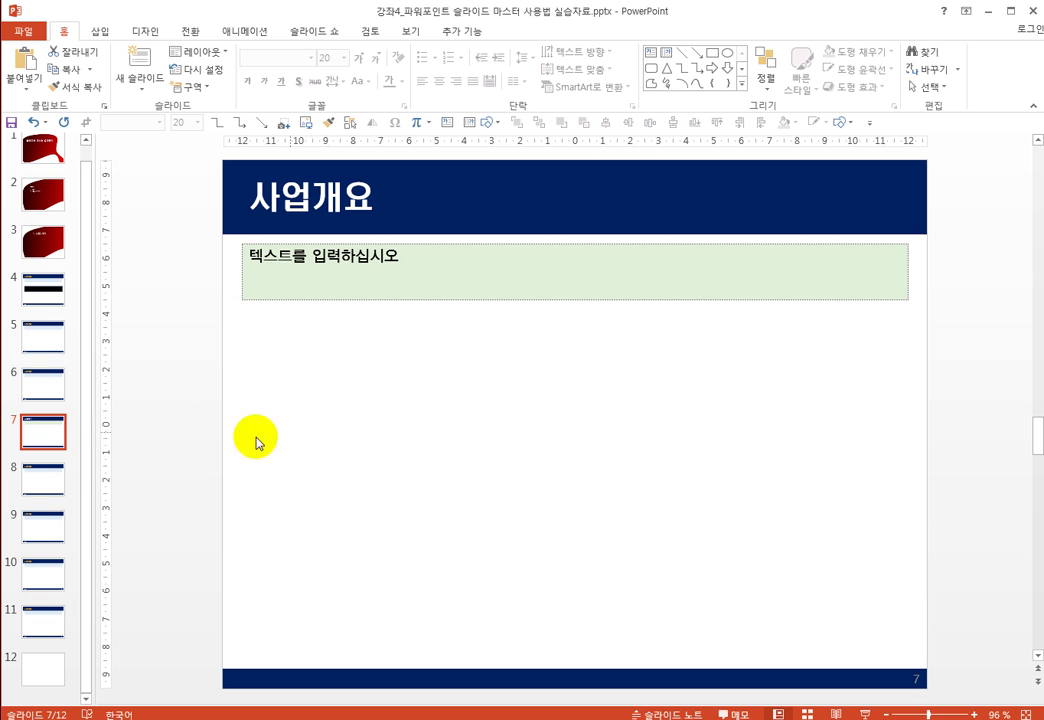
Step: Add a vertical guide to slide 7 and place copies of it at the green text box's left and right edges
{"action": "right_click", "coordinate": [538, 357]}
{"action": "mouse_move", "coordinate": [600, 444]}
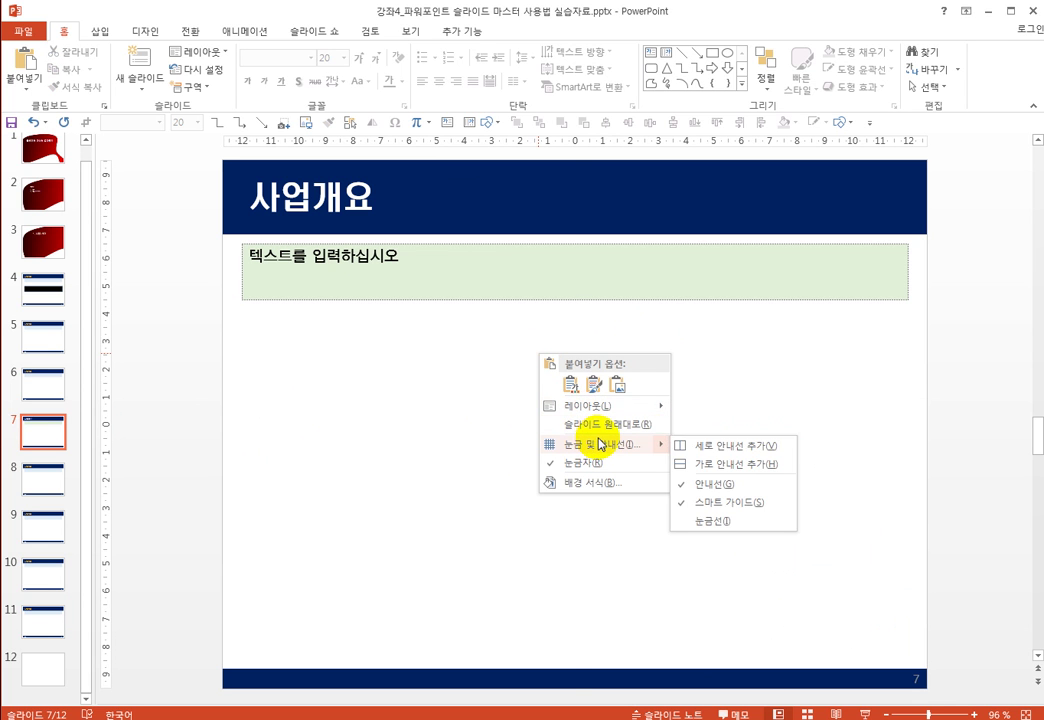
{"action": "left_click", "coordinate": [684, 446]}
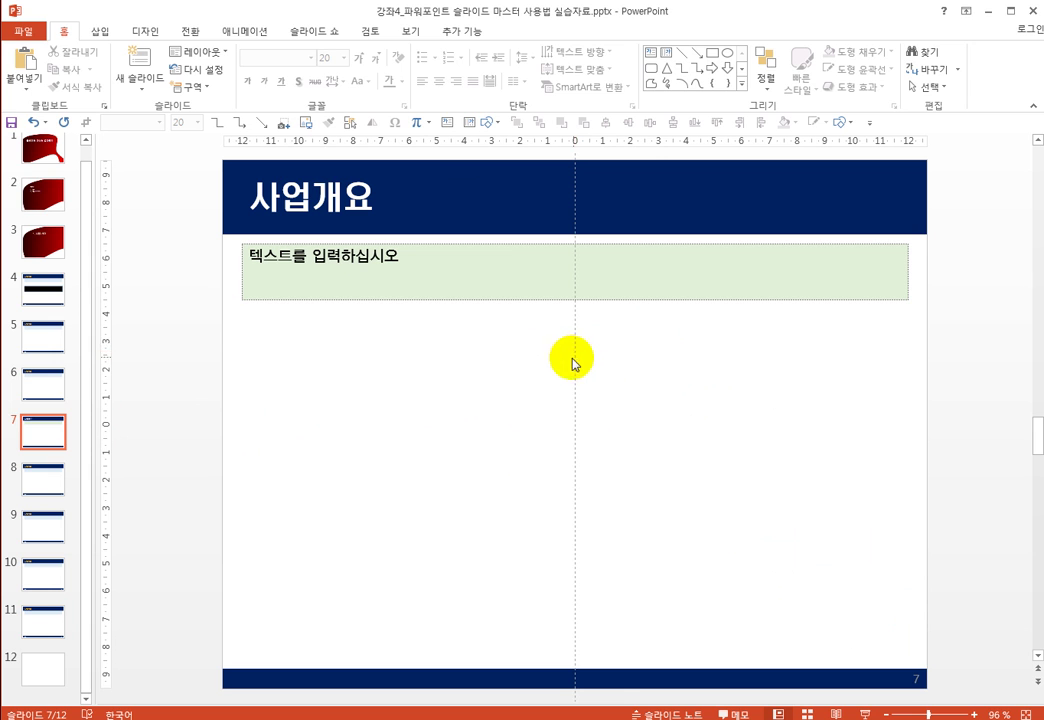
{"action": "left_click_drag", "start_coordinate": [575, 356], "coordinate": [242, 380]}
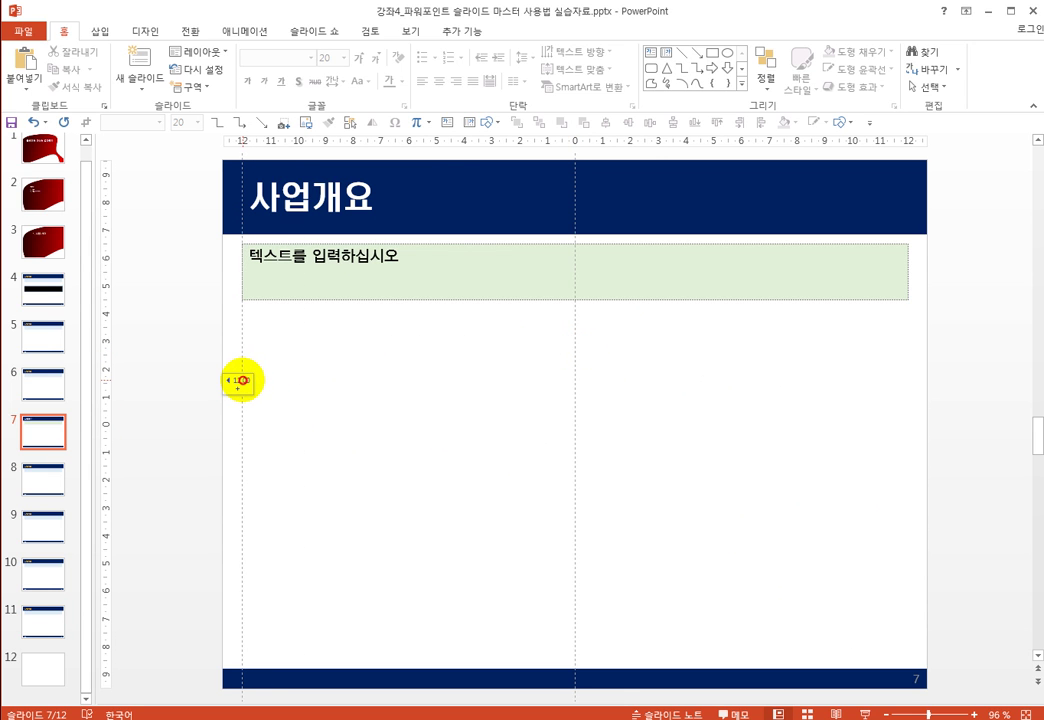
{"action": "left_click_drag", "start_coordinate": [240, 382], "coordinate": [908, 399]}
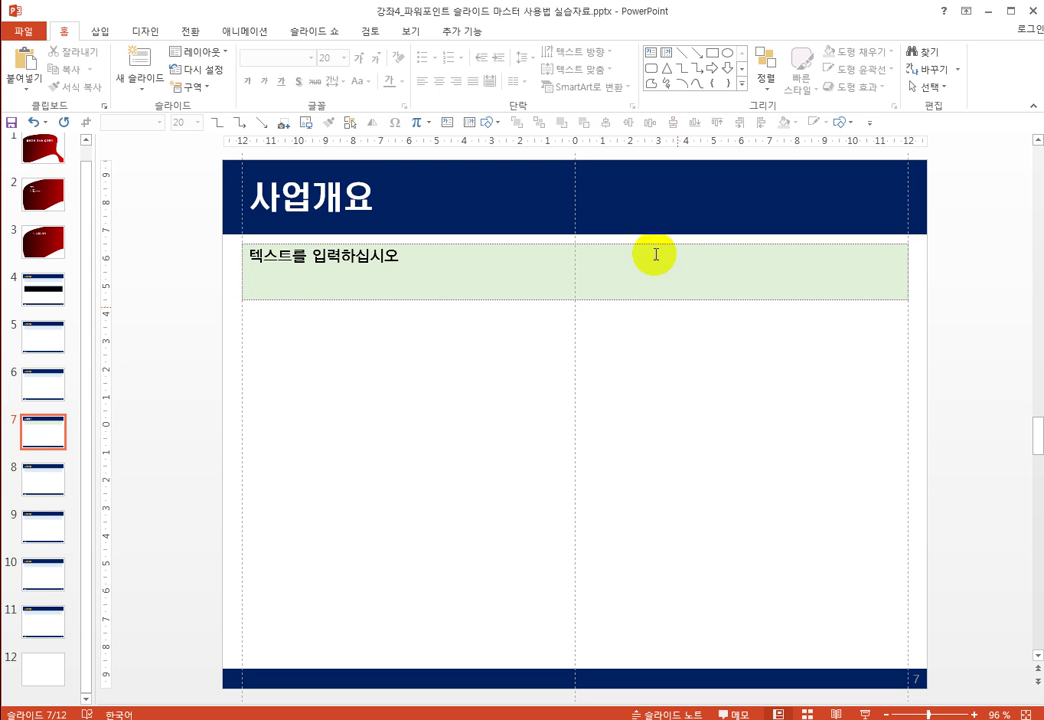
Step: Draw a rectangle below the text box between the outer guides and narrow it to end at the middle guide
{"action": "left_click", "coordinate": [712, 54]}
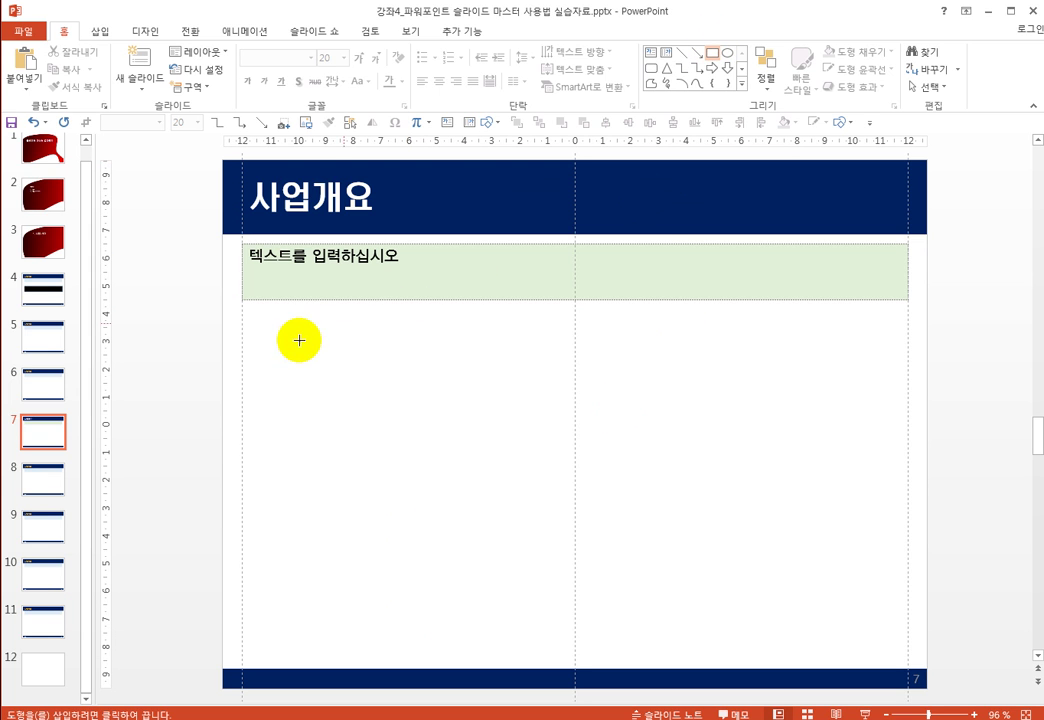
{"action": "mouse_move", "coordinate": [240, 347]}
{"action": "left_mouse_down"}
{"action": "mouse_move", "coordinate": [911, 450]}
{"action": "mouse_move", "coordinate": [824, 464]}
{"action": "mouse_move", "coordinate": [907, 462]}
{"action": "left_mouse_up"}
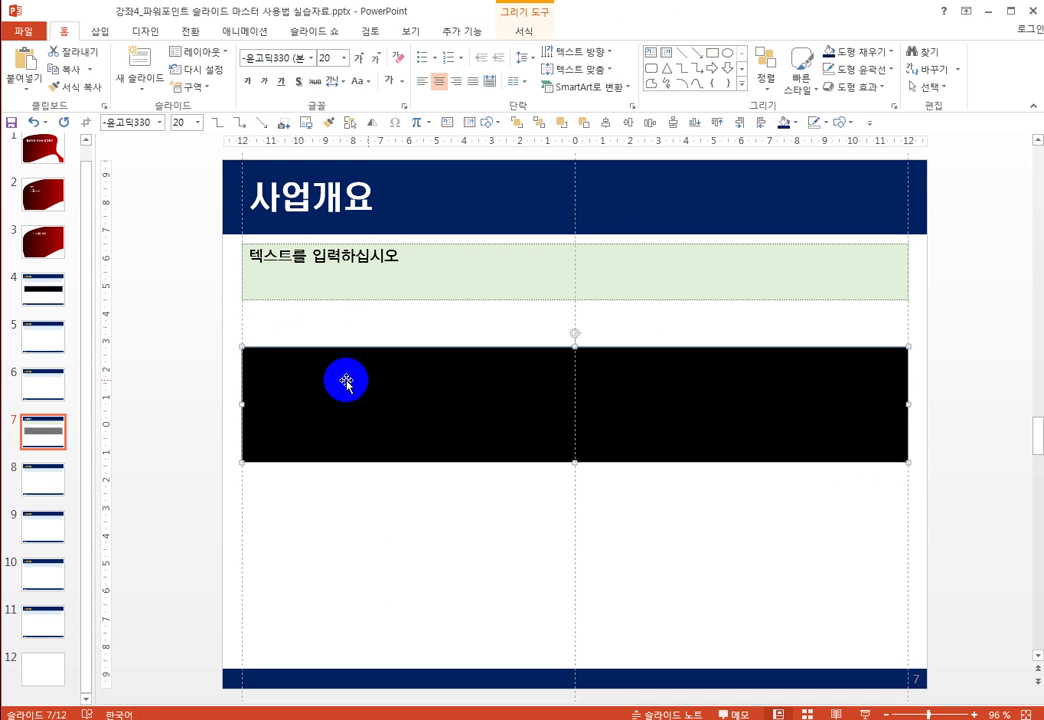
{"action": "mouse_move", "coordinate": [240, 403]}
{"action": "left_mouse_down"}
{"action": "mouse_move", "coordinate": [287, 401]}
{"action": "mouse_move", "coordinate": [242, 403]}
{"action": "left_mouse_up"}
{"action": "left_click_drag", "start_coordinate": [912, 395], "coordinate": [577, 403]}
{"action": "left_click", "coordinate": [662, 406]}
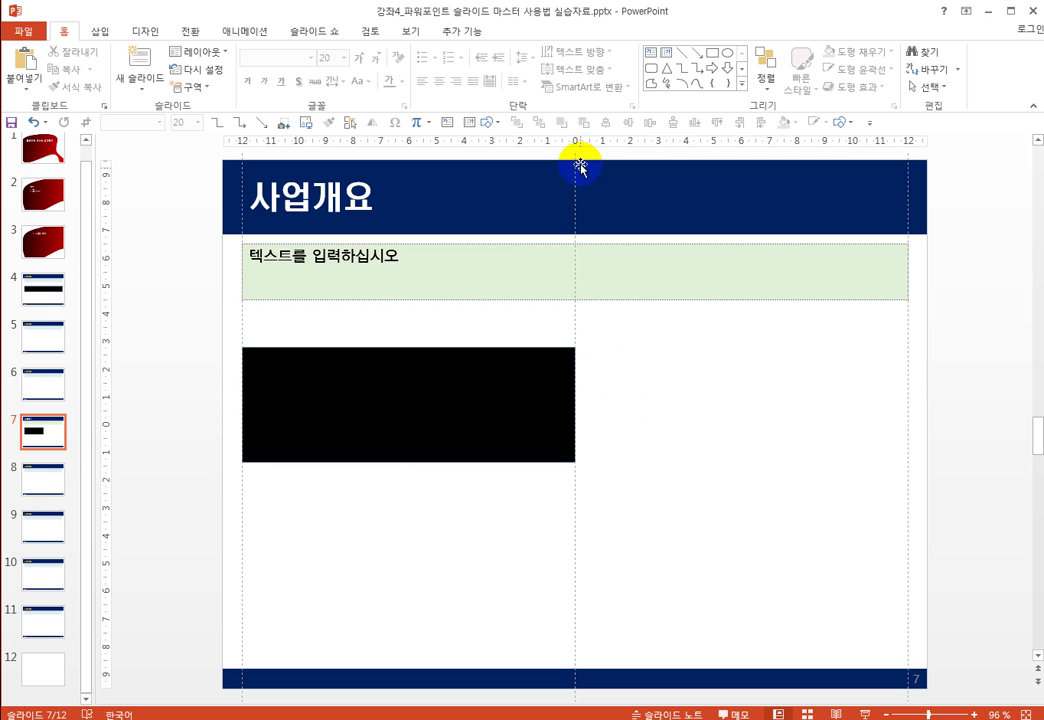
Step: Place copies of the middle vertical guide a short distance to either side of the slide's center
{"action": "left_click_drag", "start_coordinate": [574, 319], "coordinate": [611, 322]}
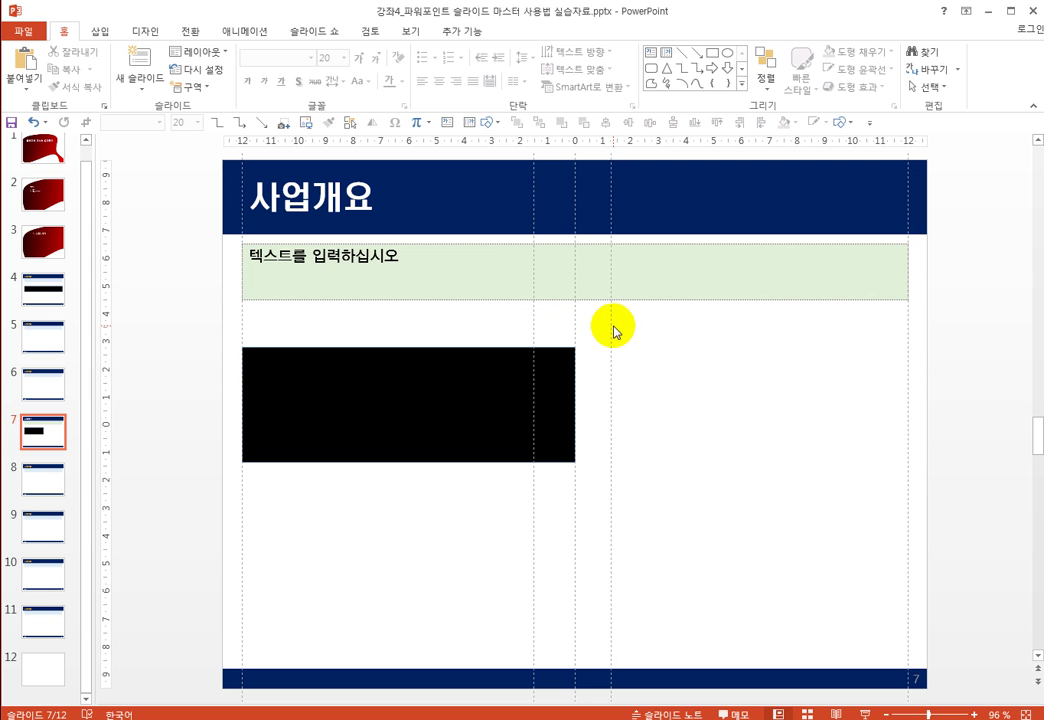